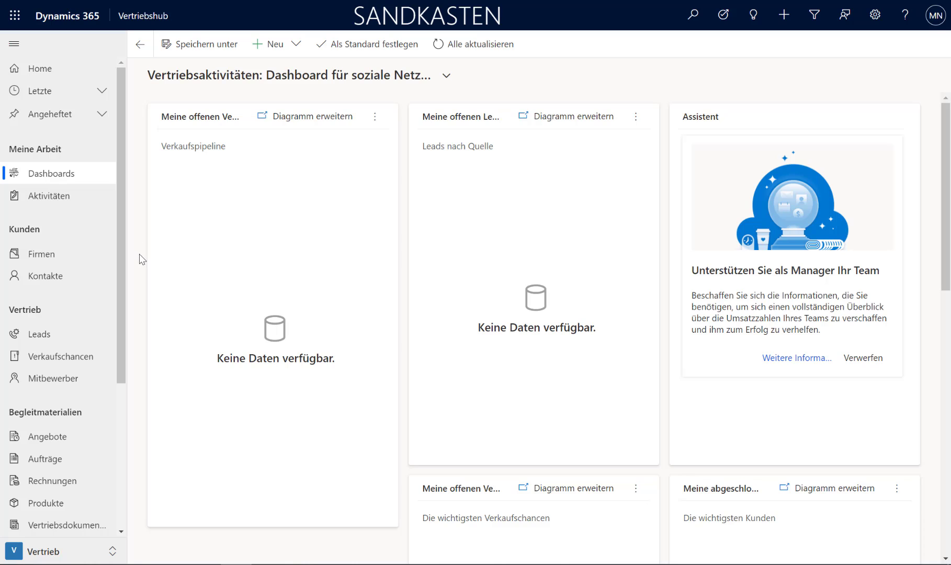
Start a new account named Mayer GmbH with number MAYER1 and relationship type Kunde
{"action": "left_click", "coordinate": [55, 256]}
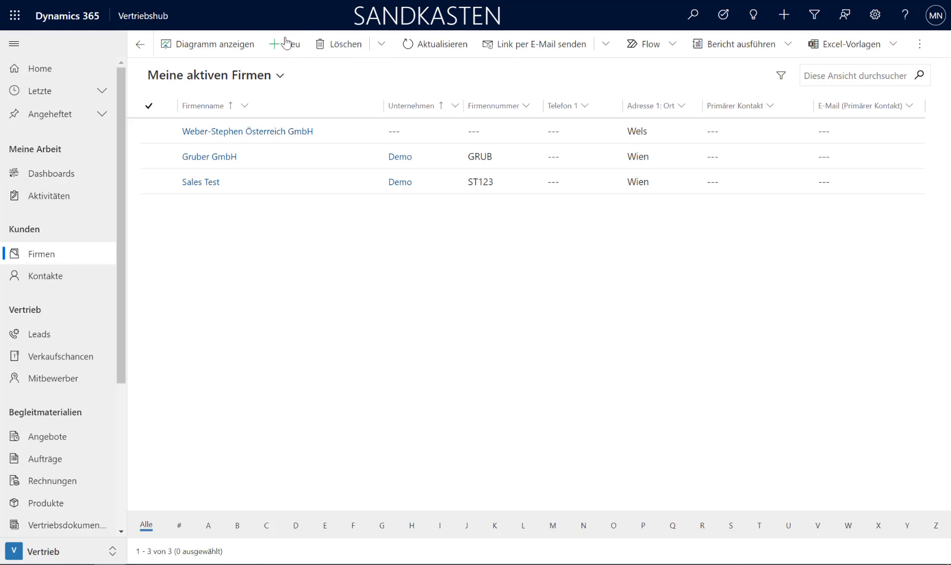
{"action": "left_click", "coordinate": [287, 44]}
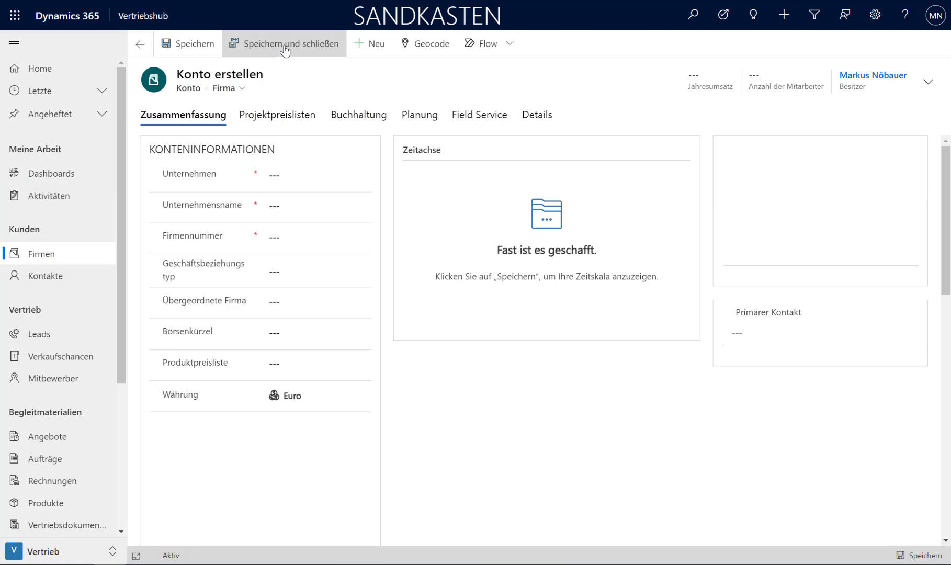
{"action": "left_click", "coordinate": [299, 207]}
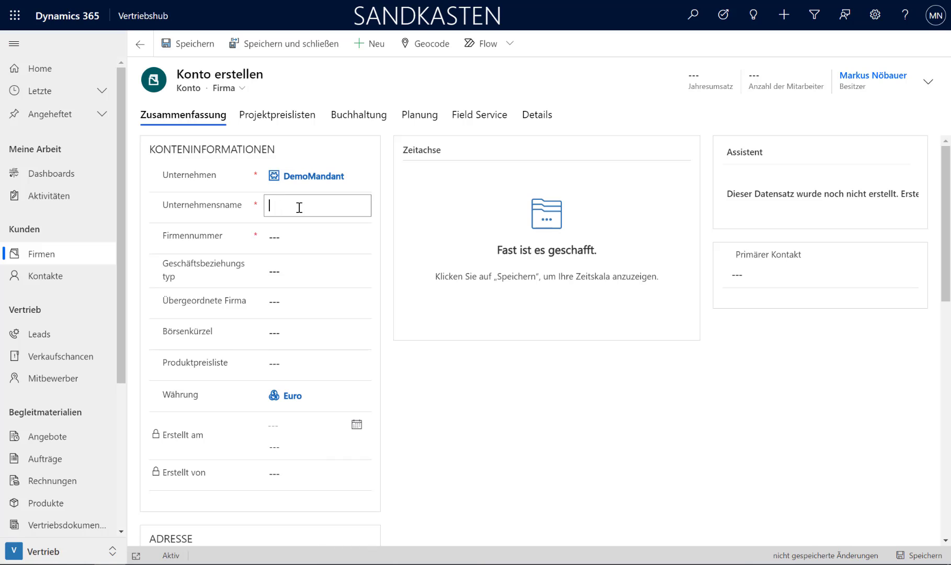
{"action": "type", "text": "Mayer GmbH"}
{"action": "left_click", "coordinate": [291, 242]}
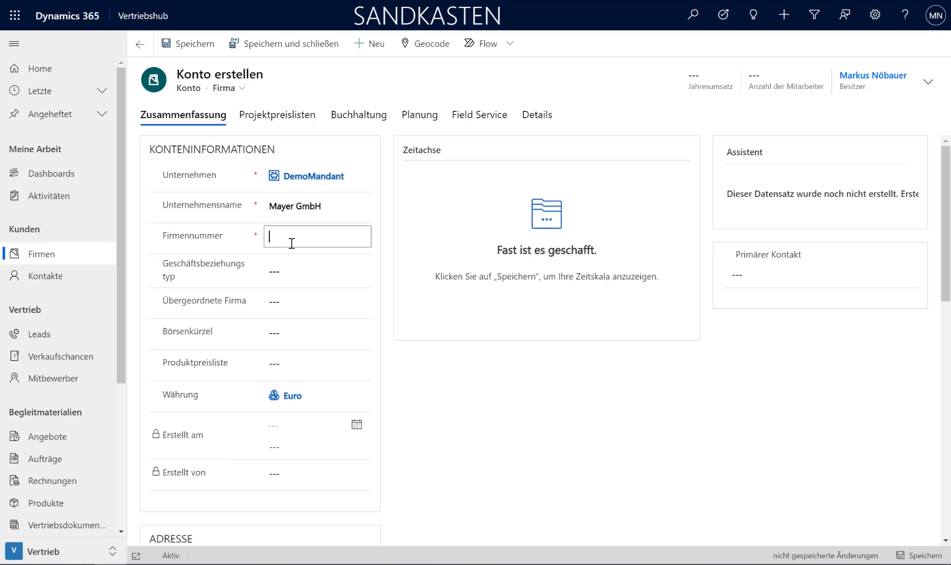
{"action": "type", "text": "MAYER1"}
{"action": "left_click", "coordinate": [295, 271]}
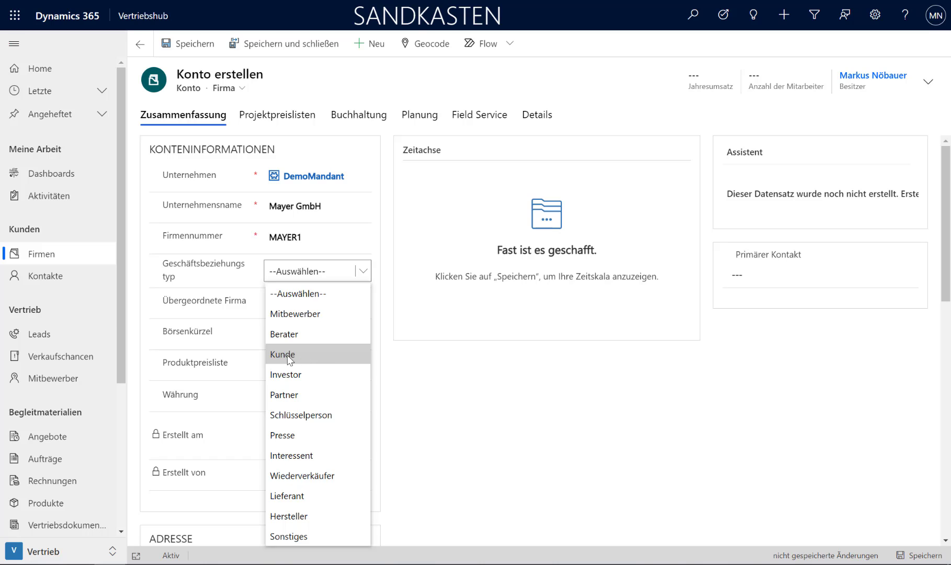
{"action": "left_click", "coordinate": [320, 359]}
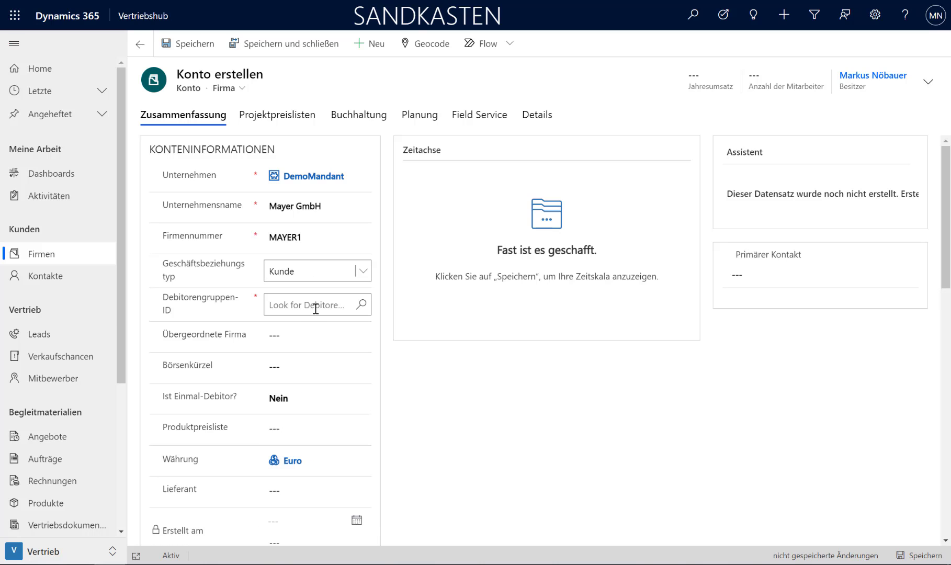
Set the account's customer group to INL and its product price list to 2020
{"action": "left_click", "coordinate": [316, 309]}
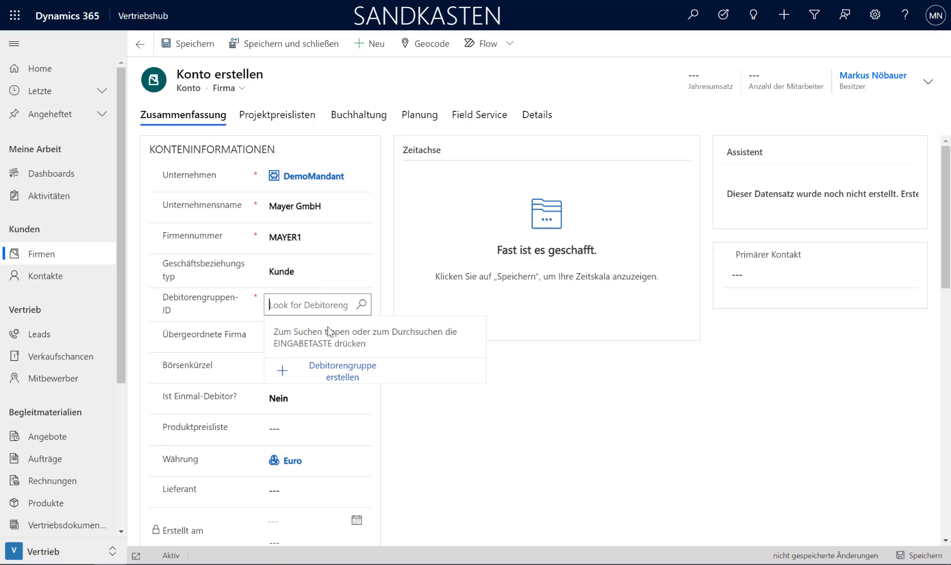
{"action": "left_click", "coordinate": [361, 305]}
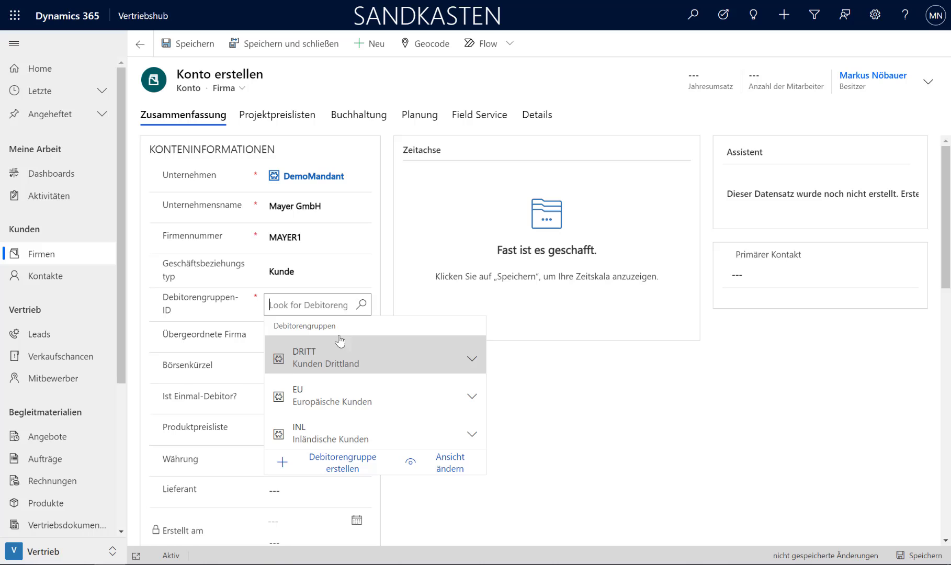
{"action": "left_click", "coordinate": [339, 436]}
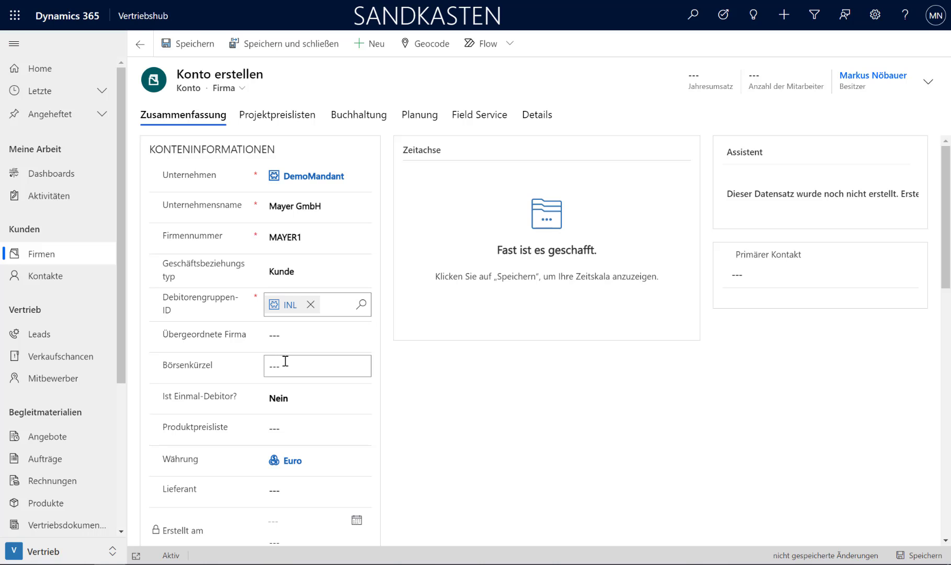
{"action": "scroll", "coordinate": [283, 396], "scroll_direction": "down", "scroll_amount": 1}
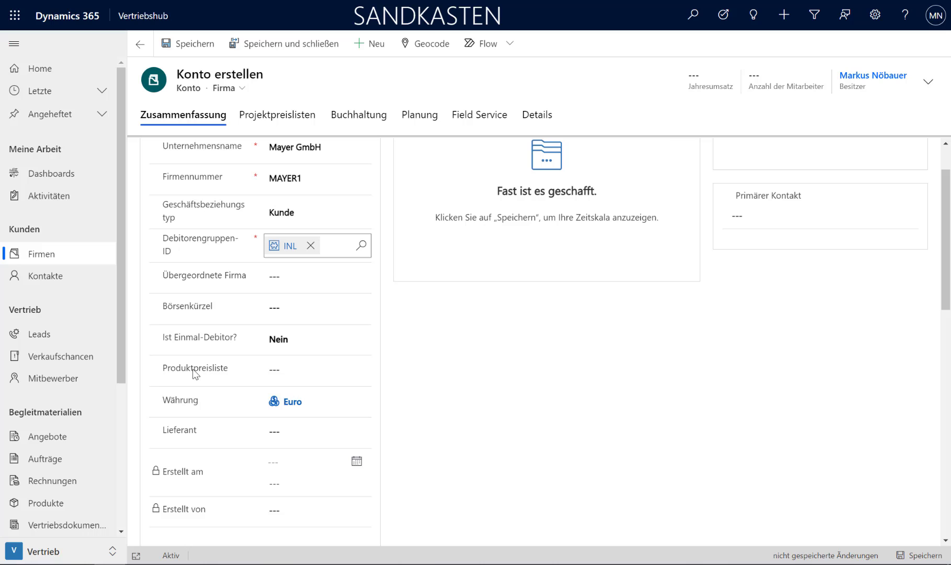
{"action": "mouse_move", "coordinate": [195, 373]}
{"action": "left_click", "coordinate": [281, 371]}
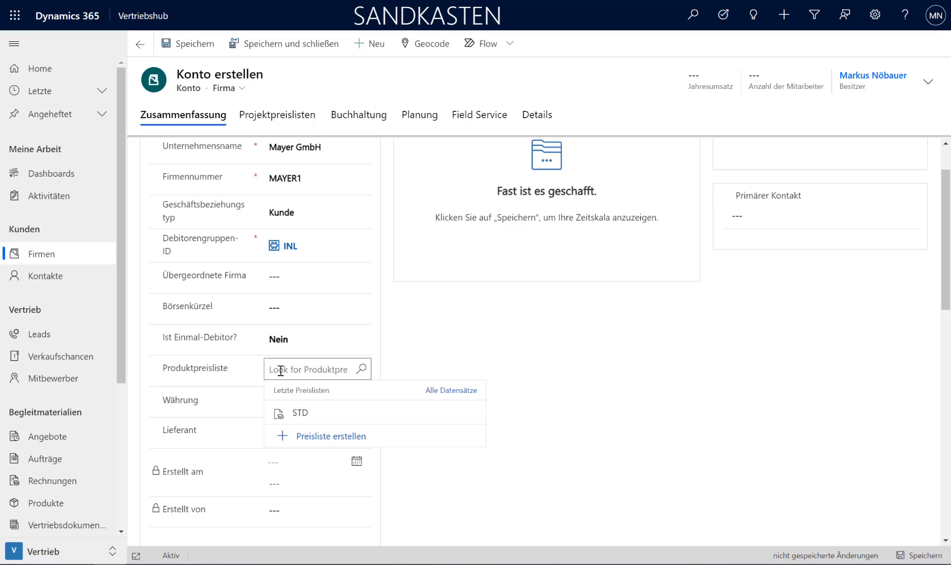
{"action": "type", "text": "2020"}
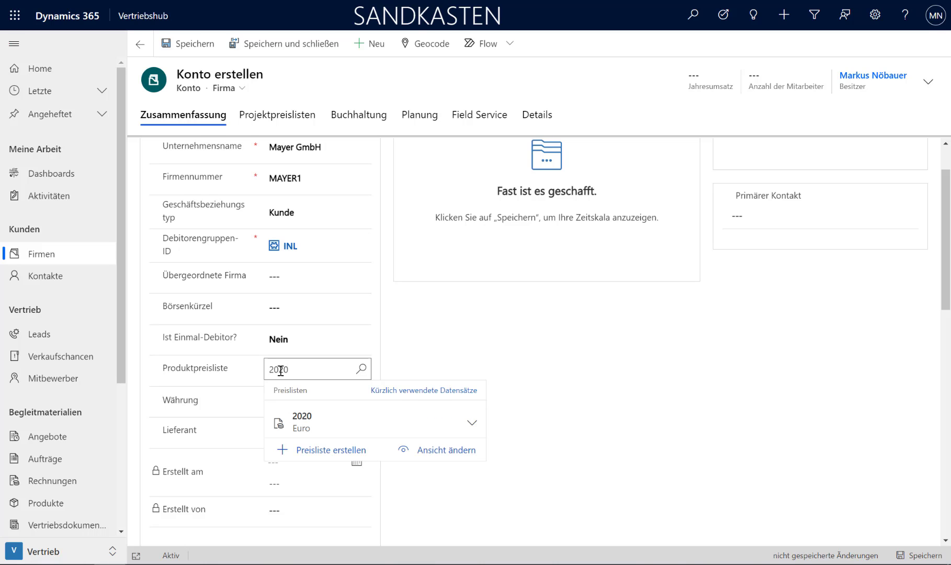
{"action": "left_click", "coordinate": [285, 417]}
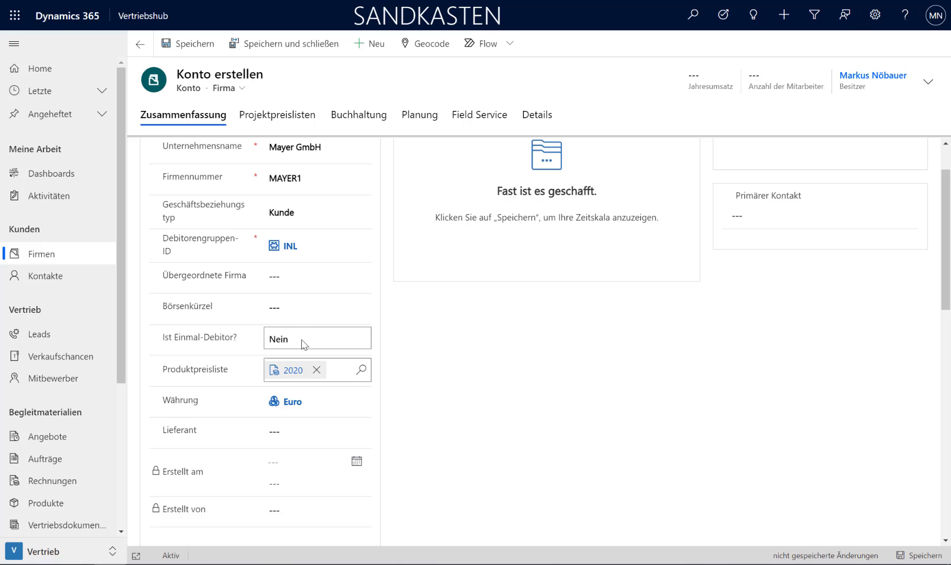
{"action": "scroll", "coordinate": [303, 341], "scroll_direction": "down", "scroll_amount": 1}
{"action": "scroll", "coordinate": [303, 356], "scroll_direction": "up", "scroll_amount": 3}
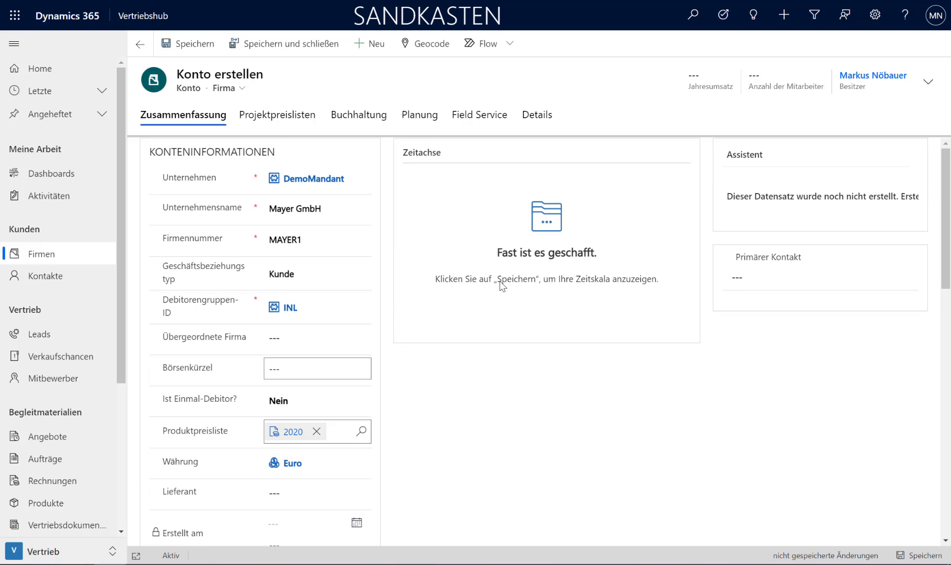
Pick VAT group D-INL on the Buchhaltung tab and save the Mayer GmbH account
{"action": "left_click", "coordinate": [355, 121]}
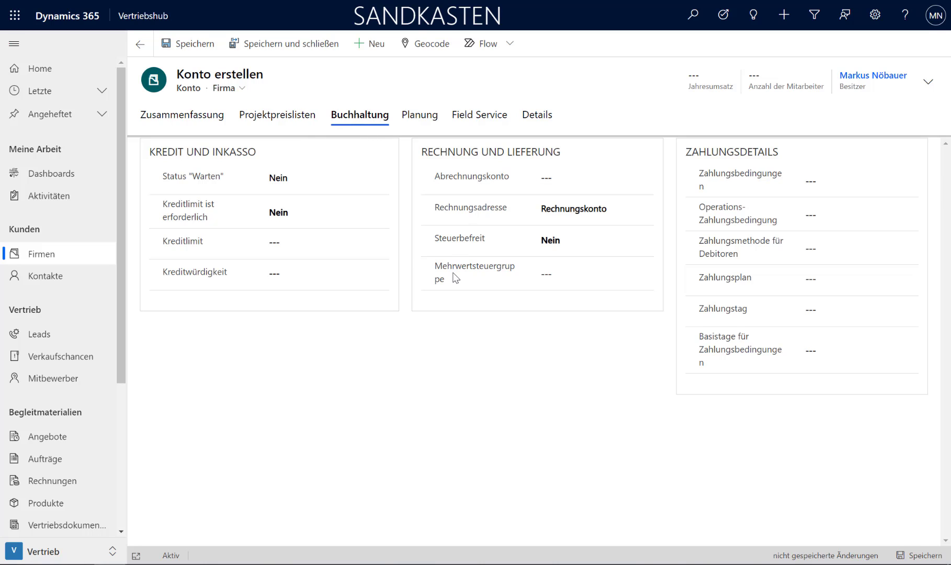
{"action": "left_click", "coordinate": [586, 277]}
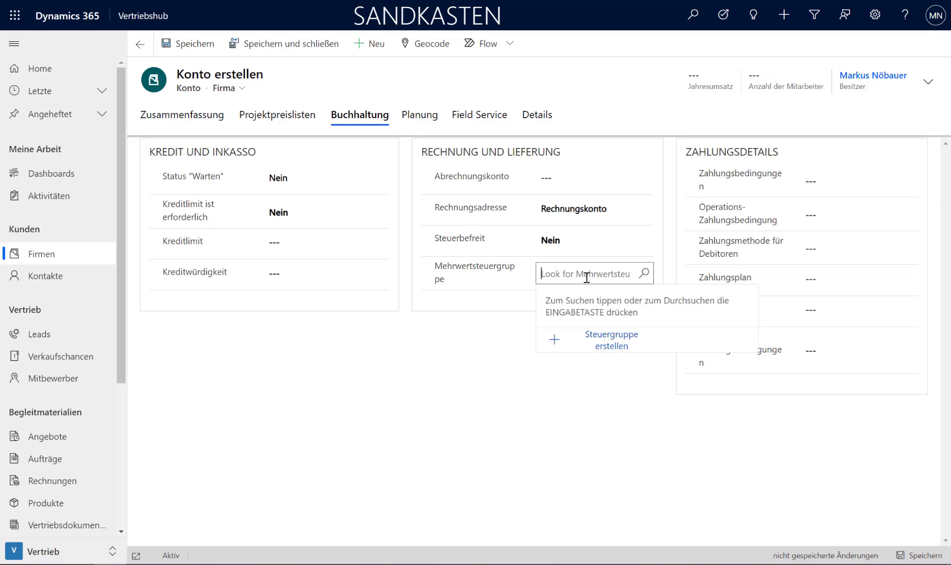
{"action": "left_click", "coordinate": [643, 274]}
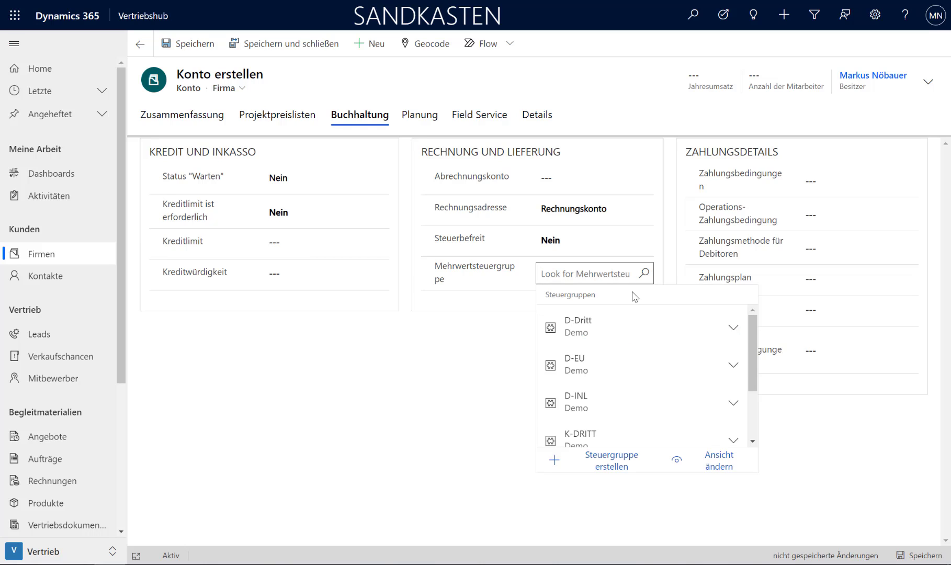
{"action": "left_click", "coordinate": [607, 405]}
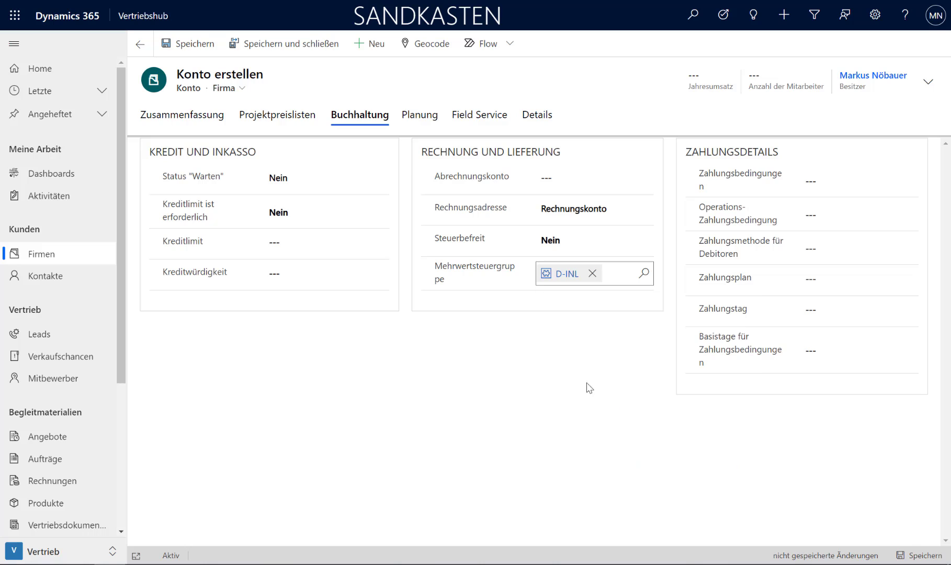
{"action": "left_click", "coordinate": [199, 45]}
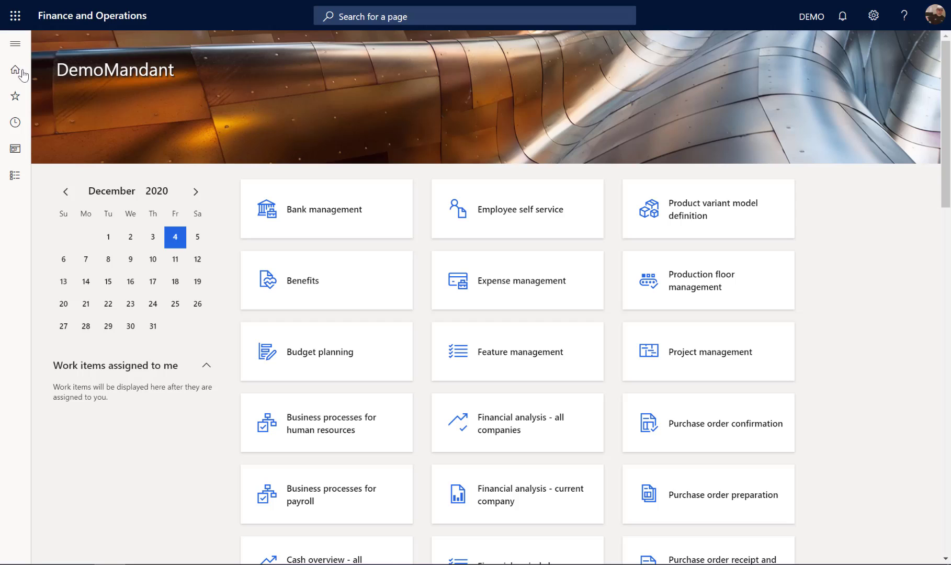
Open customer MAYER1 from Favorites > All customers and scroll to its addresses
{"action": "left_click", "coordinate": [20, 43]}
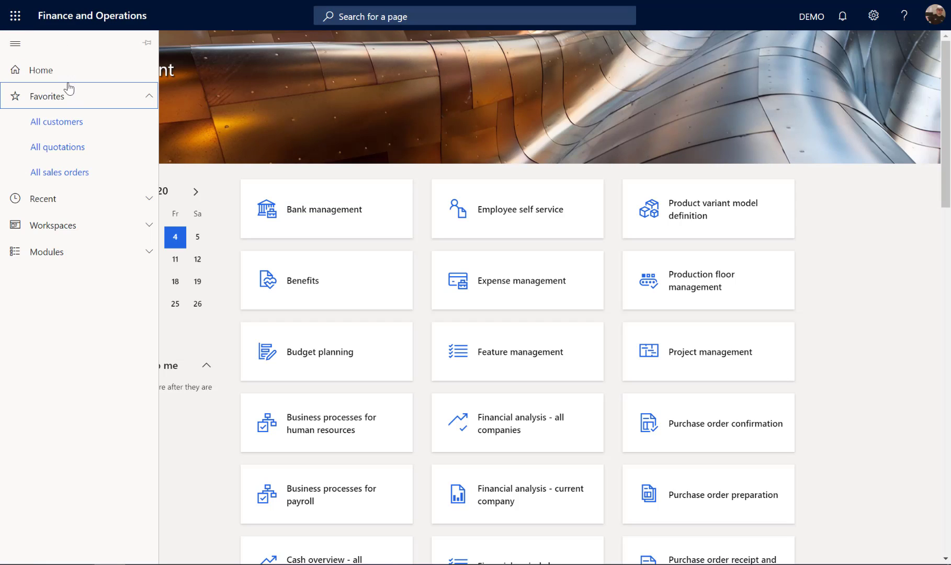
{"action": "left_click", "coordinate": [53, 125]}
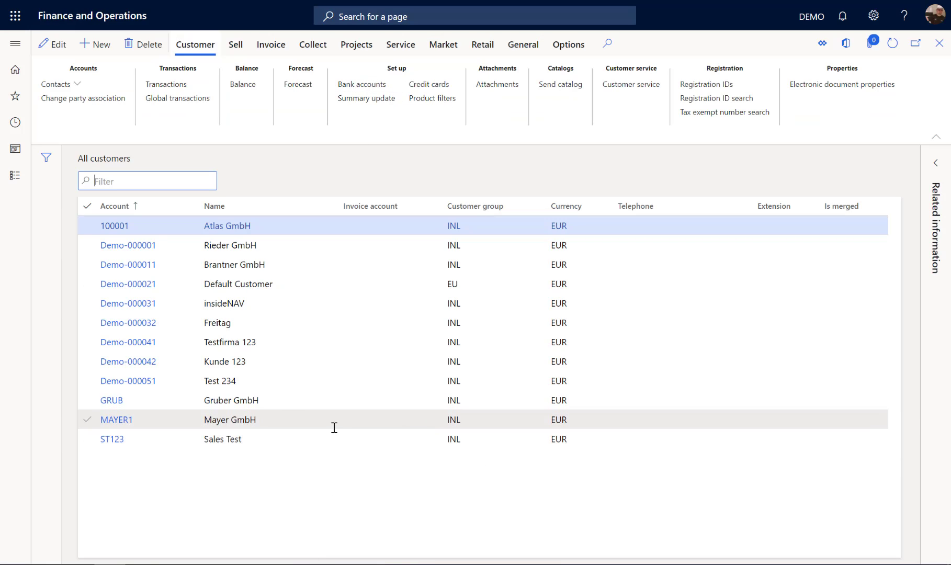
{"action": "left_click", "coordinate": [333, 421]}
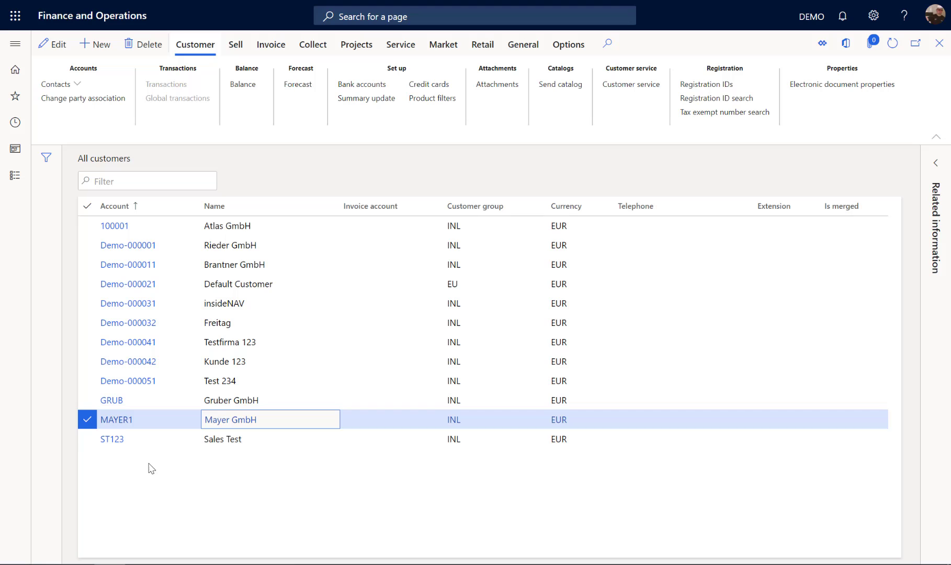
{"action": "left_click", "coordinate": [115, 420]}
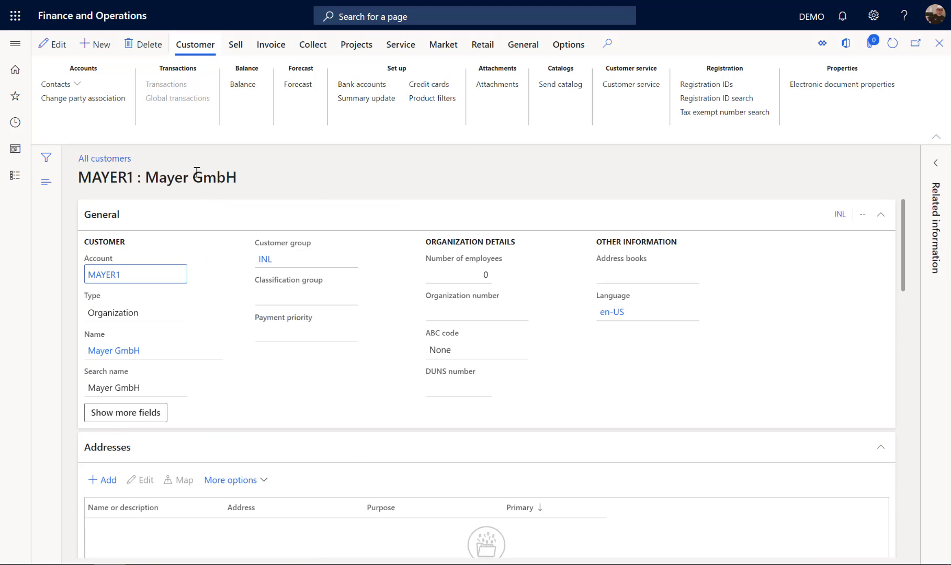
{"action": "scroll", "coordinate": [195, 211], "scroll_direction": "down", "scroll_amount": 3}
{"action": "scroll", "coordinate": [195, 211], "scroll_direction": "down", "scroll_amount": 2}
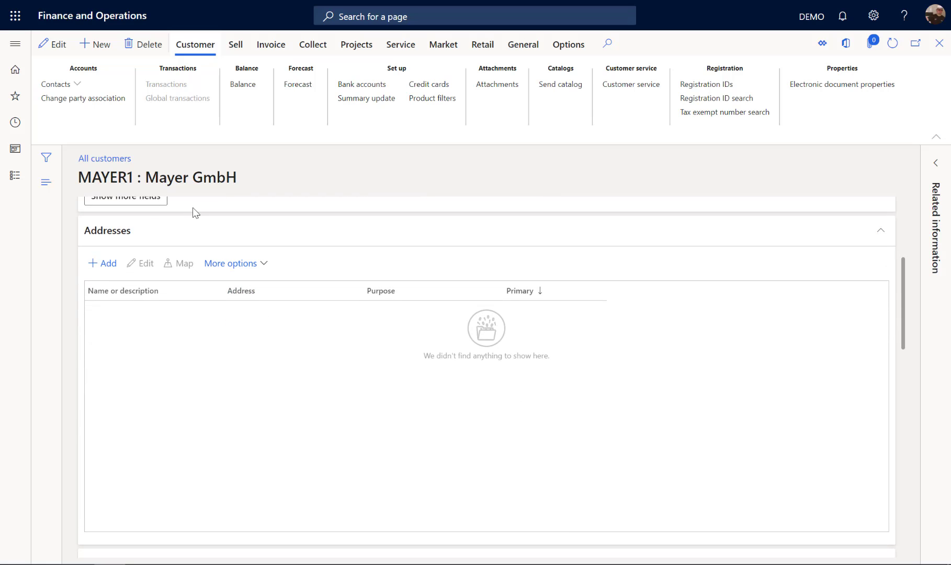
Add a new address named WHMAYER with purpose Delivery
{"action": "left_click", "coordinate": [109, 265]}
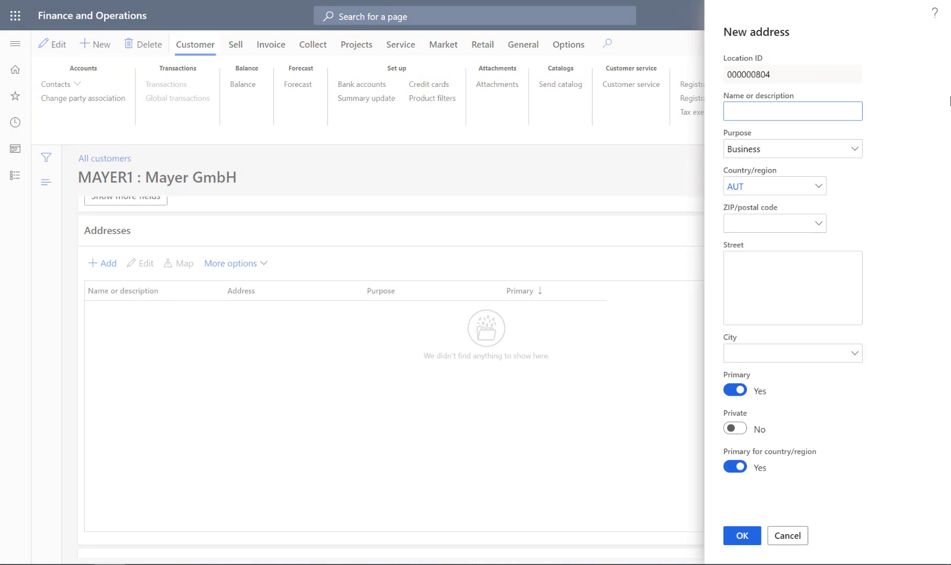
{"action": "left_click", "coordinate": [794, 104]}
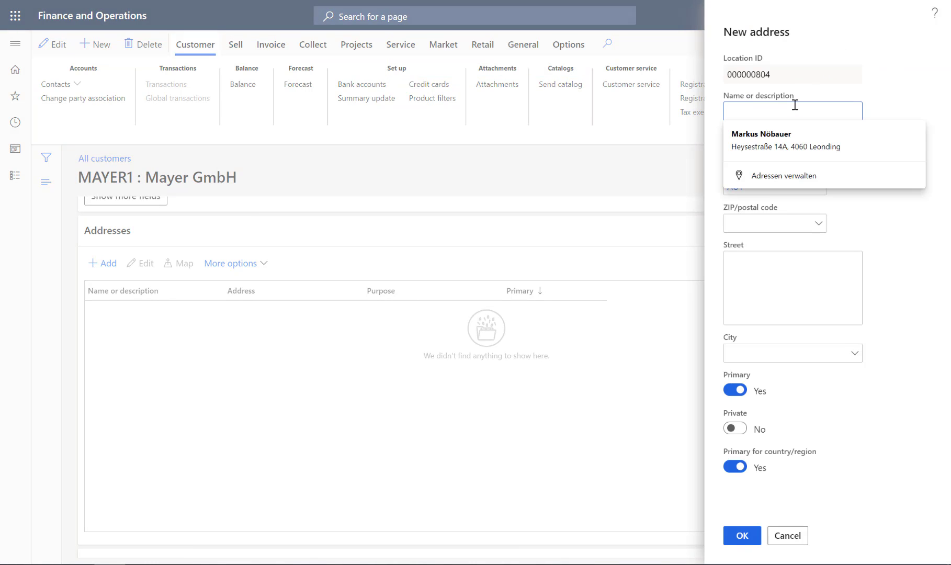
{"action": "type", "text": "WHMAYER"}
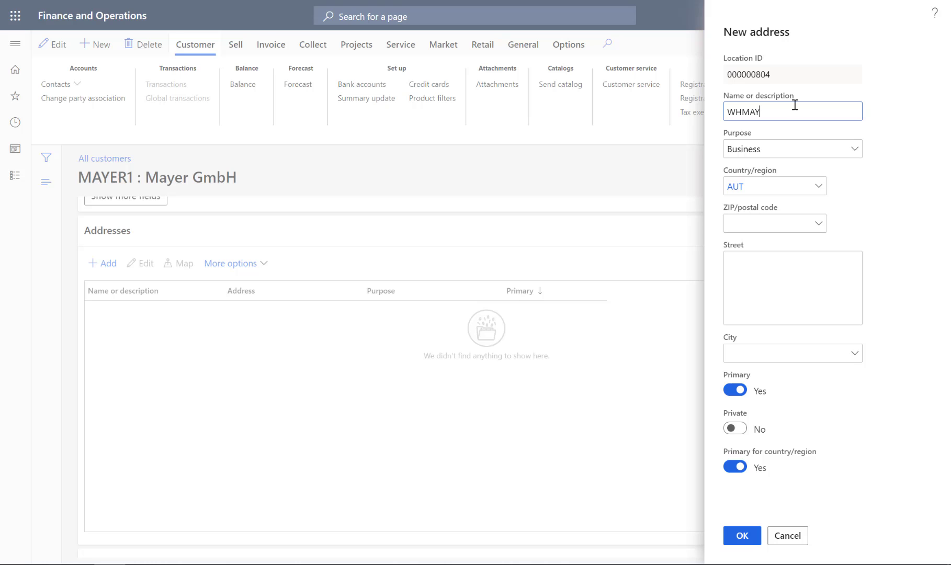
{"action": "left_click", "coordinate": [833, 150]}
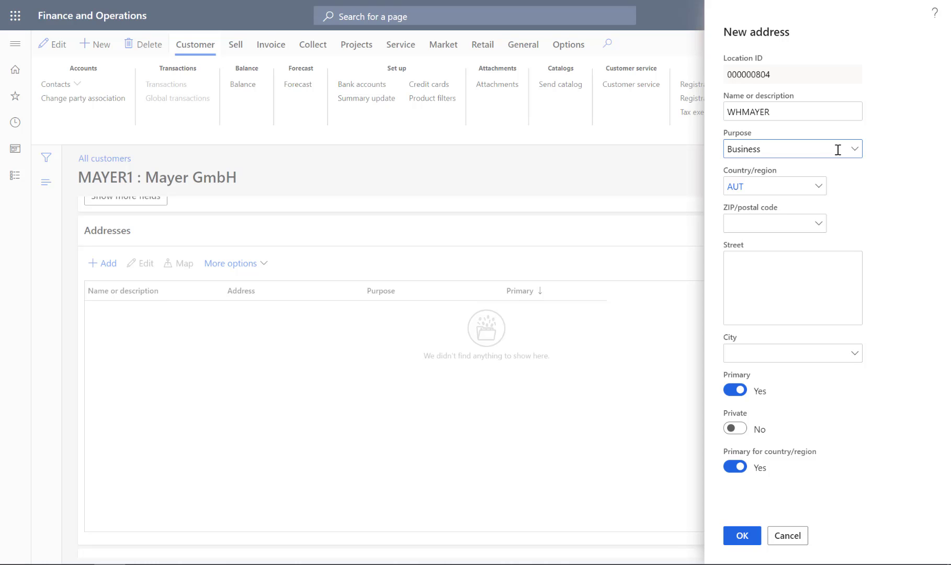
{"action": "left_click", "coordinate": [849, 150]}
{"action": "left_click", "coordinate": [629, 226]}
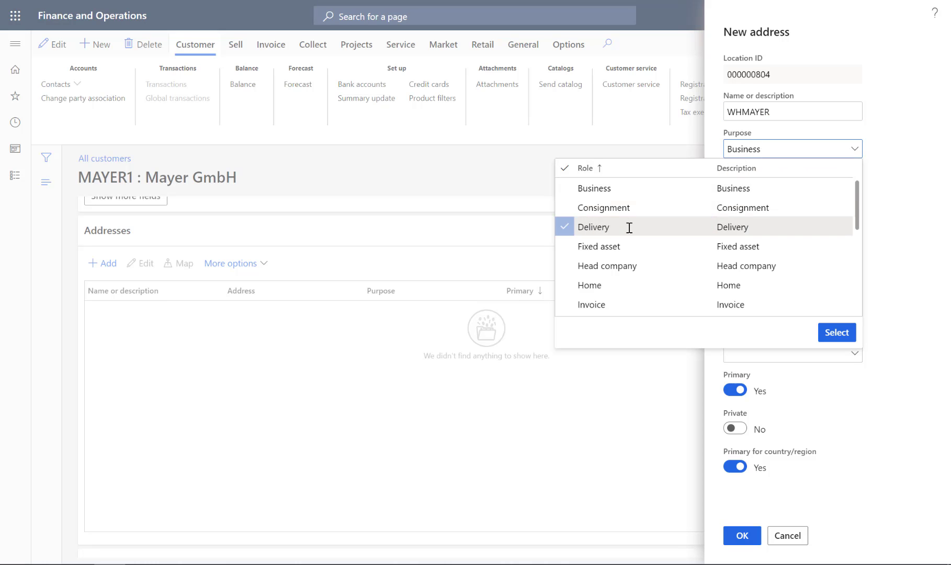
{"action": "left_click", "coordinate": [837, 332]}
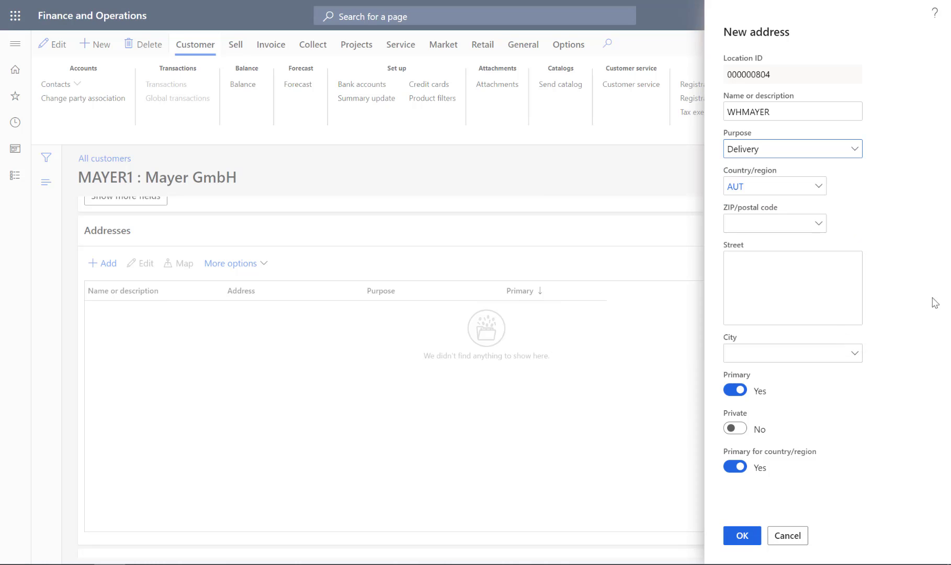
Enter ZIP 4060, street Mayerstreet 123 and city Leonding, then save the address
{"action": "left_click", "coordinate": [767, 228]}
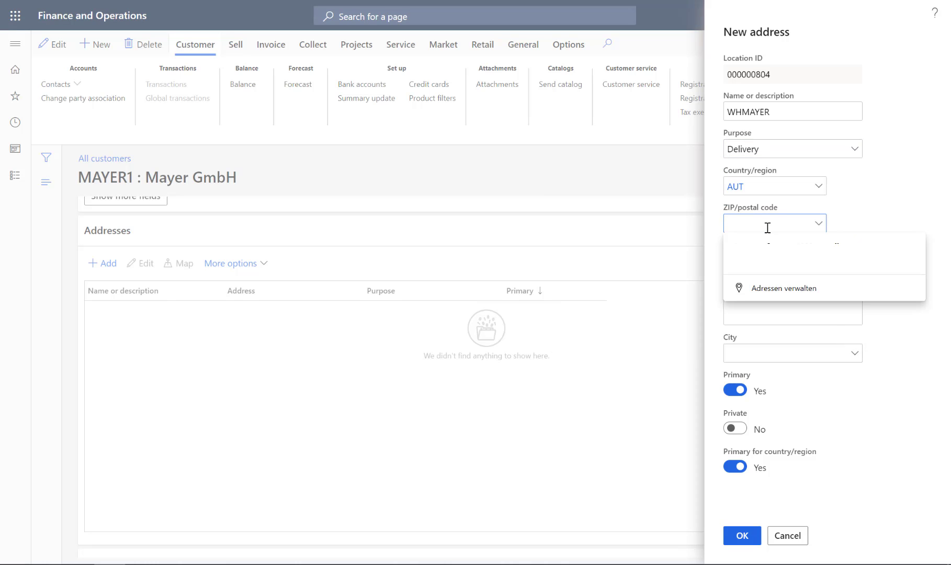
{"action": "type", "text": "4060"}
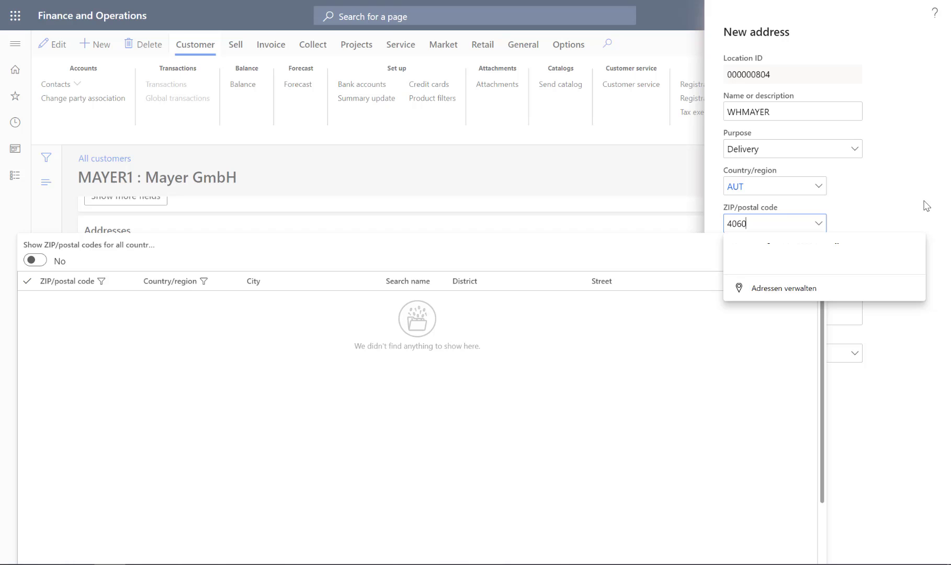
{"action": "left_click", "coordinate": [932, 206]}
{"action": "left_click", "coordinate": [796, 279]}
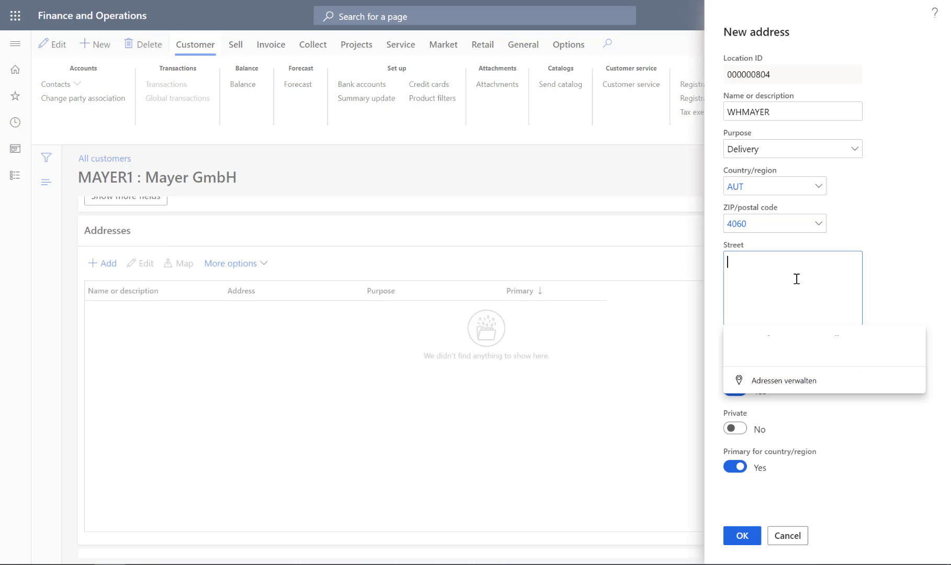
{"action": "type", "text": "Mayerstreet 123"}
{"action": "left_click", "coordinate": [947, 278]}
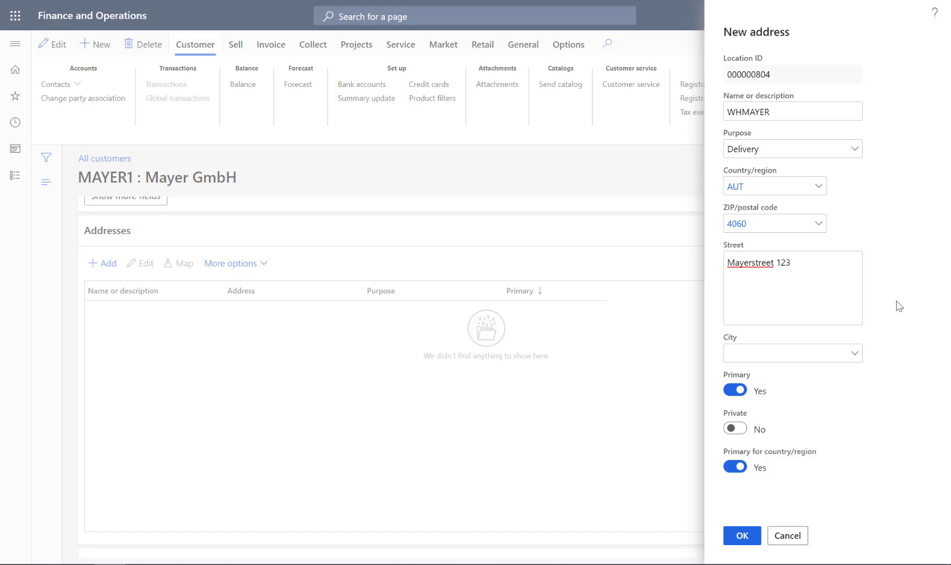
{"action": "left_click", "coordinate": [822, 349]}
{"action": "type", "text": "Leonding"}
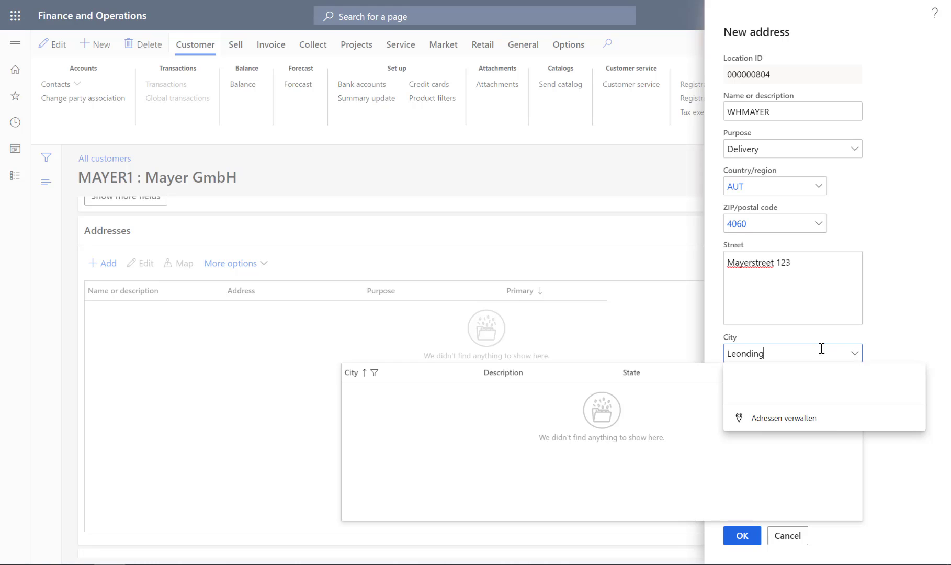
{"action": "left_click", "coordinate": [924, 355]}
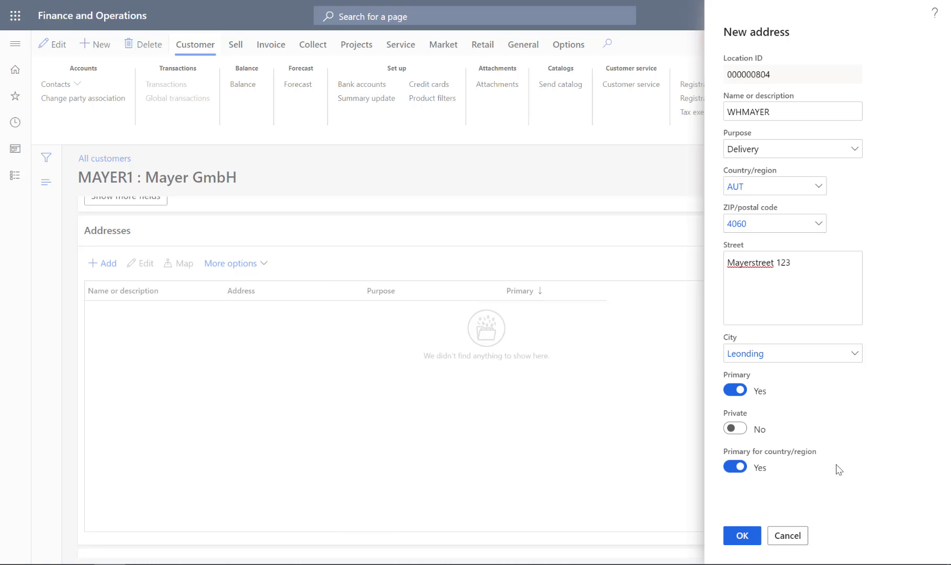
{"action": "left_click", "coordinate": [742, 536]}
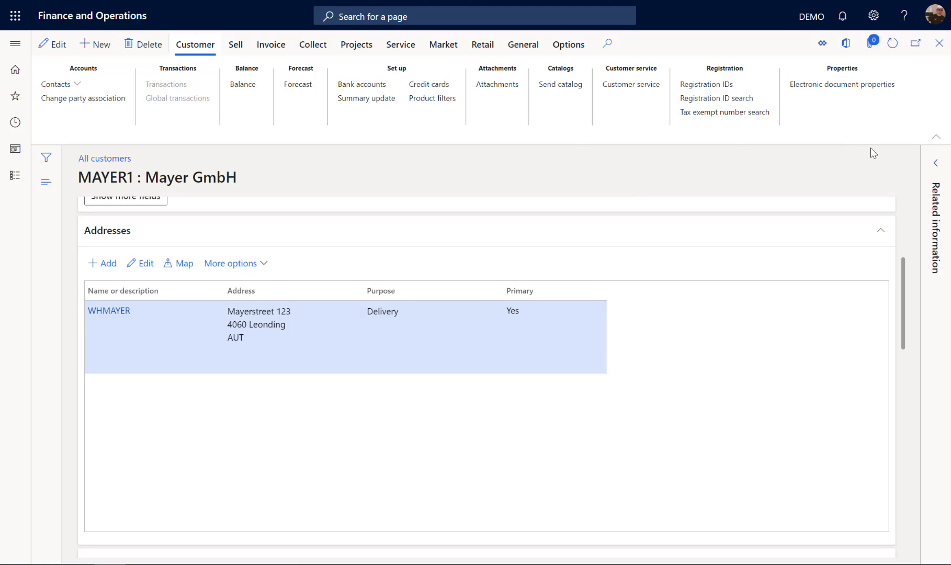
Close the F&O customer and check the Mayer GmbH account's address in Sales
{"action": "left_click", "coordinate": [933, 51]}
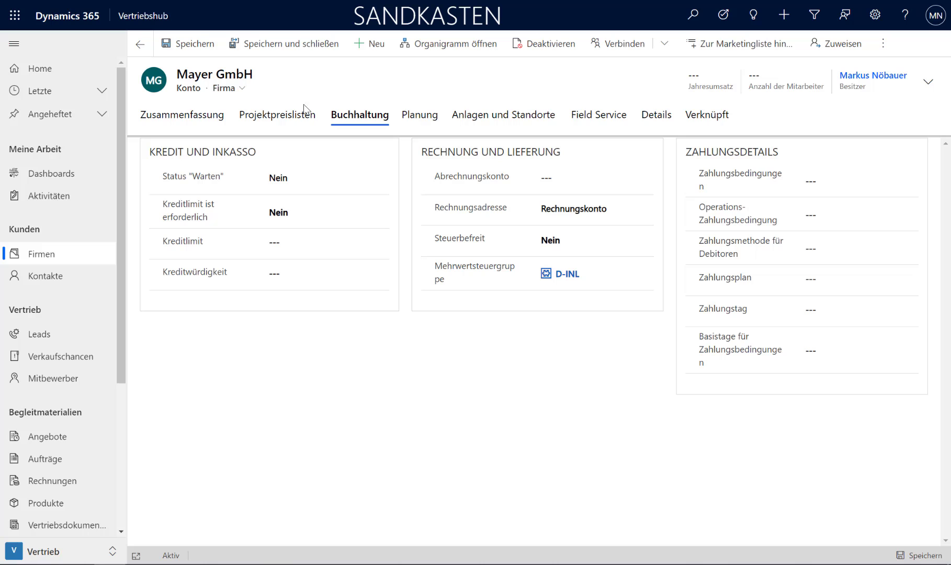
{"action": "left_click", "coordinate": [31, 255]}
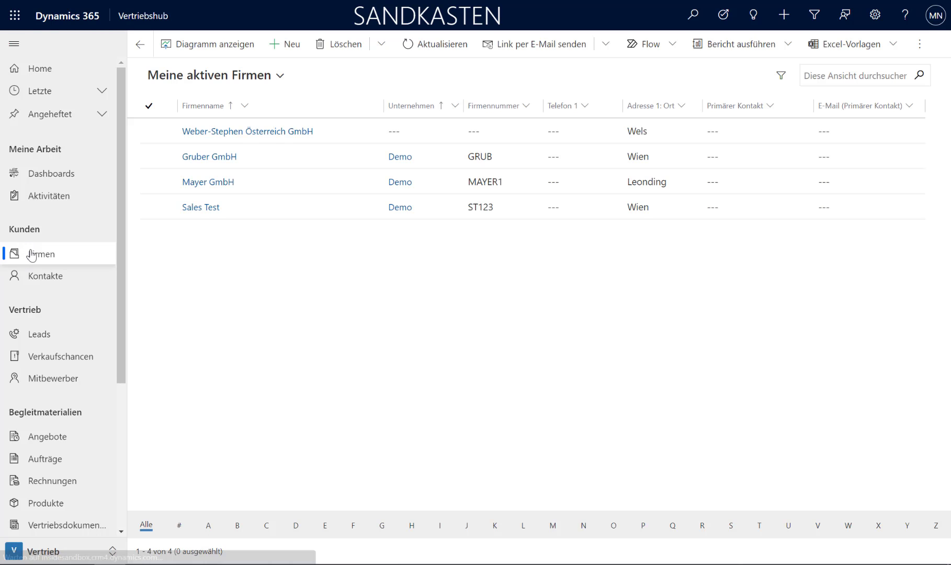
{"action": "left_click", "coordinate": [216, 182]}
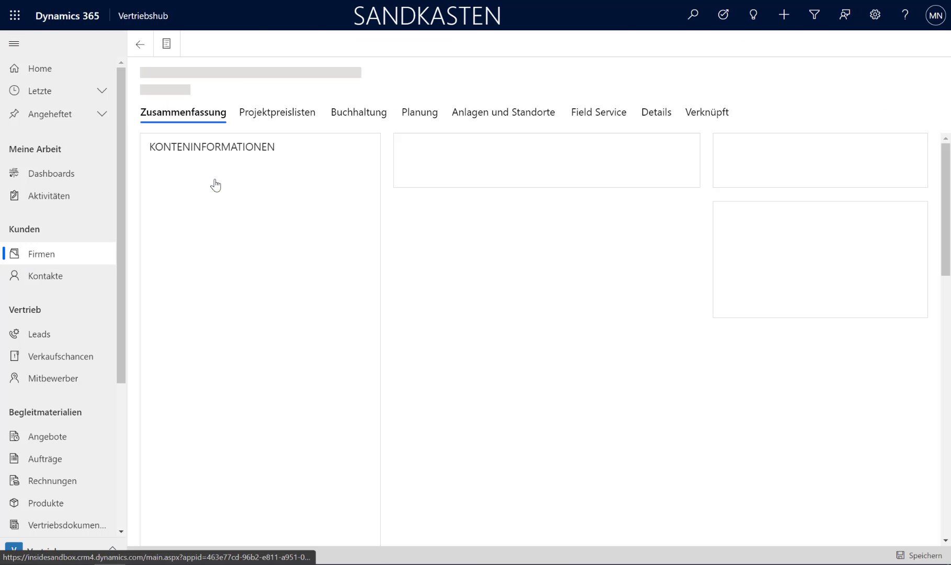
{"action": "scroll", "coordinate": [516, 355], "scroll_direction": "down", "scroll_amount": 5}
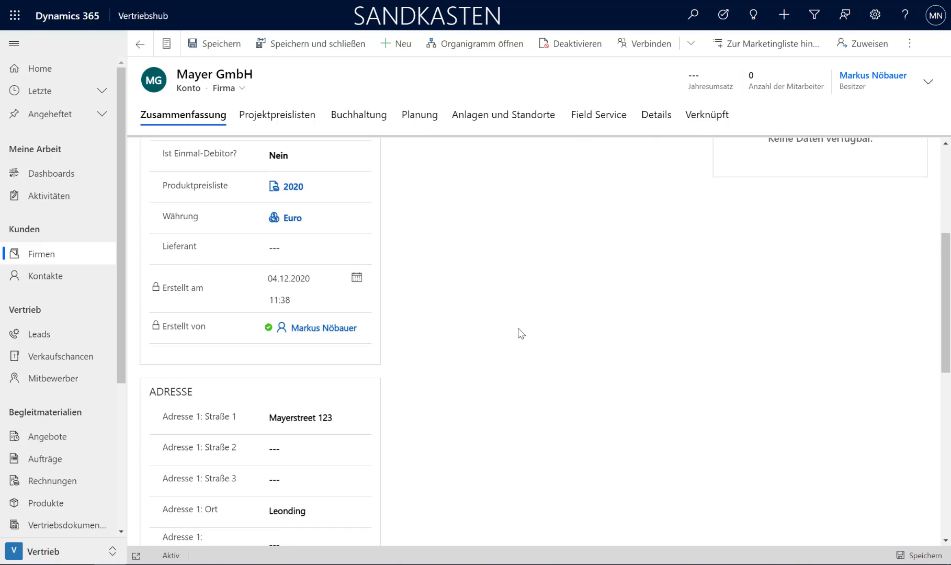
{"action": "scroll", "coordinate": [521, 333], "scroll_direction": "down", "scroll_amount": 5}
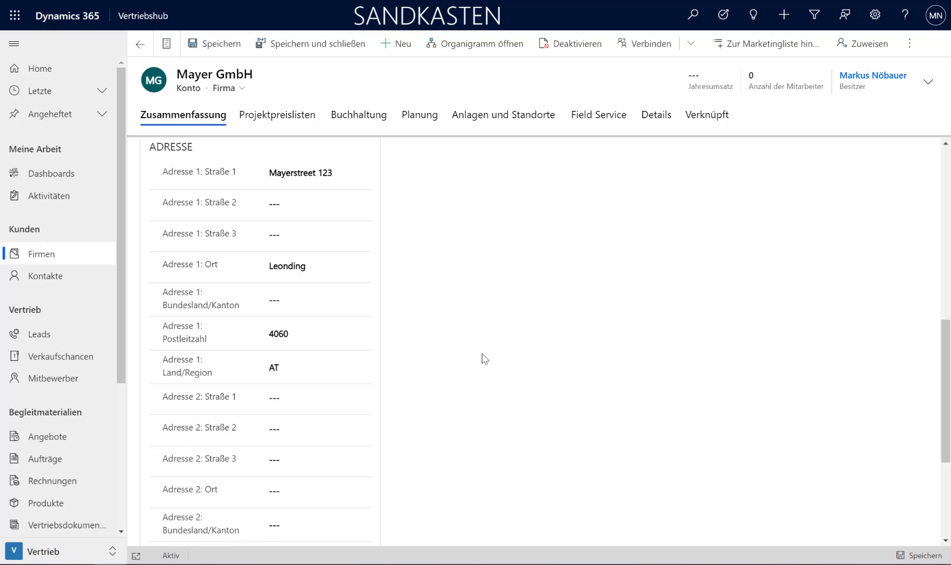
{"action": "scroll", "coordinate": [482, 358], "scroll_direction": "up", "scroll_amount": 1}
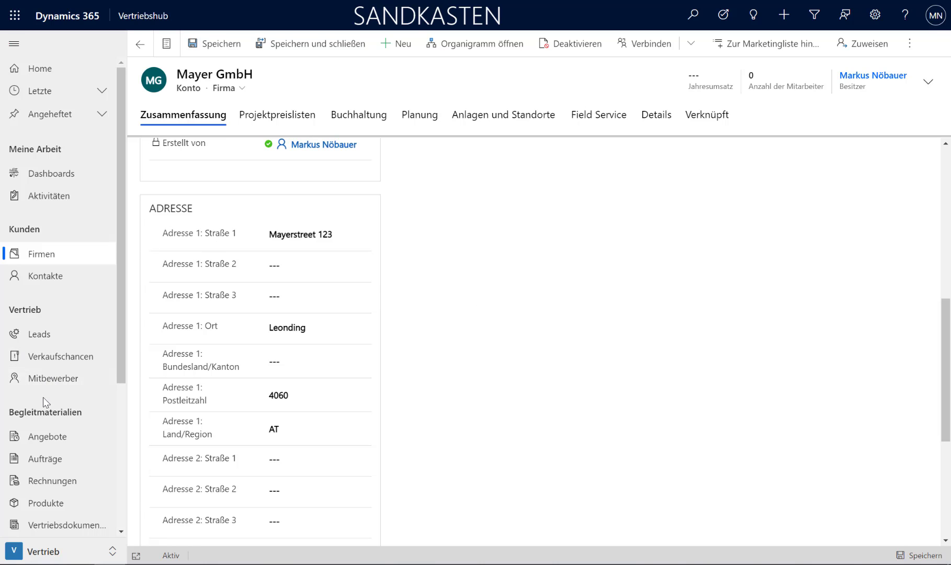
Create a new quote from Angebote and name it MayerGummi1
{"action": "left_click", "coordinate": [40, 438]}
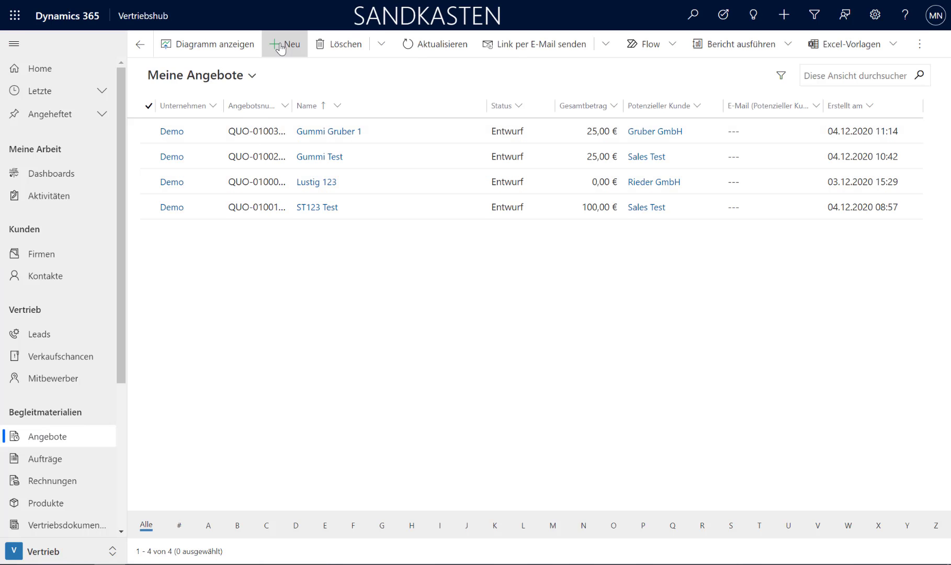
{"action": "left_click", "coordinate": [280, 46]}
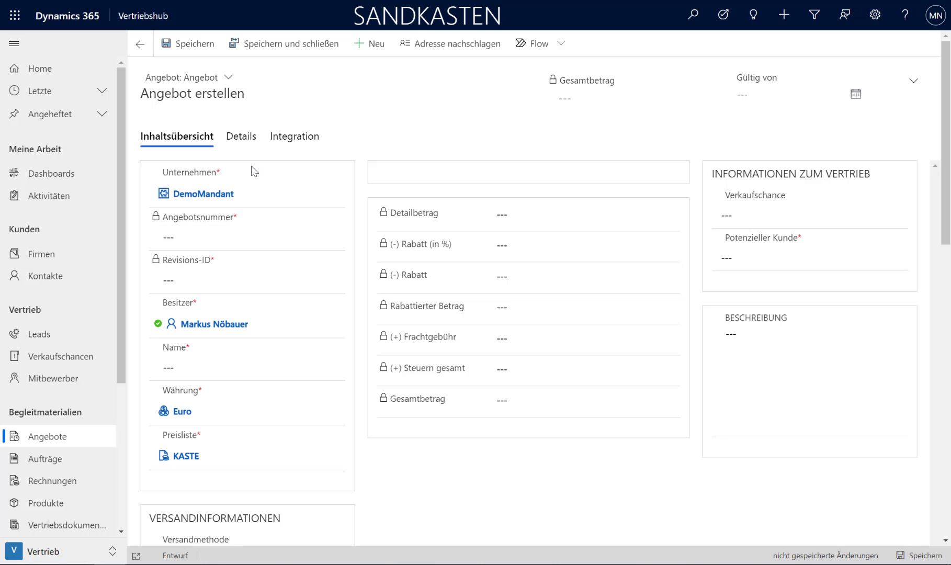
{"action": "left_click", "coordinate": [251, 194]}
{"action": "left_click", "coordinate": [189, 367]}
{"action": "left_click", "coordinate": [190, 367]}
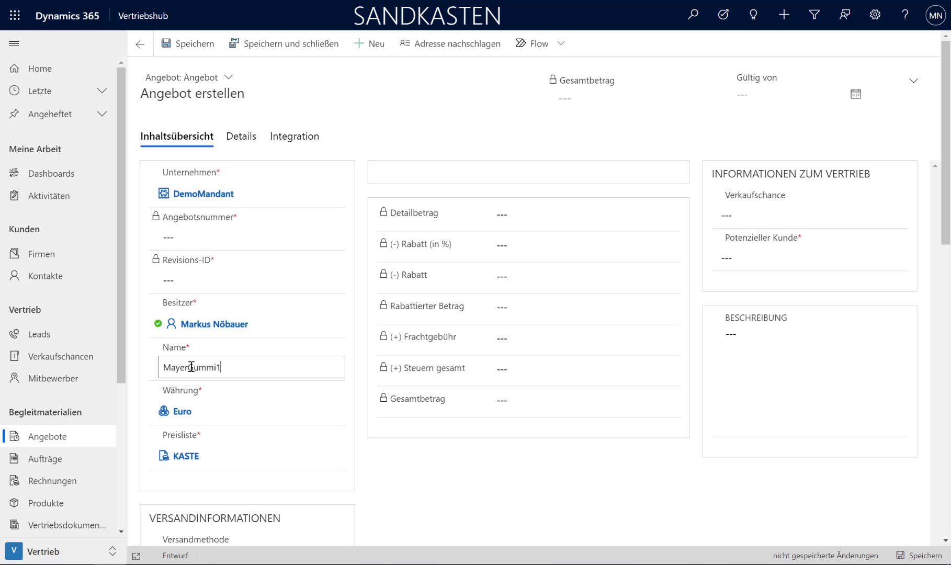
{"action": "left_click", "coordinate": [417, 488]}
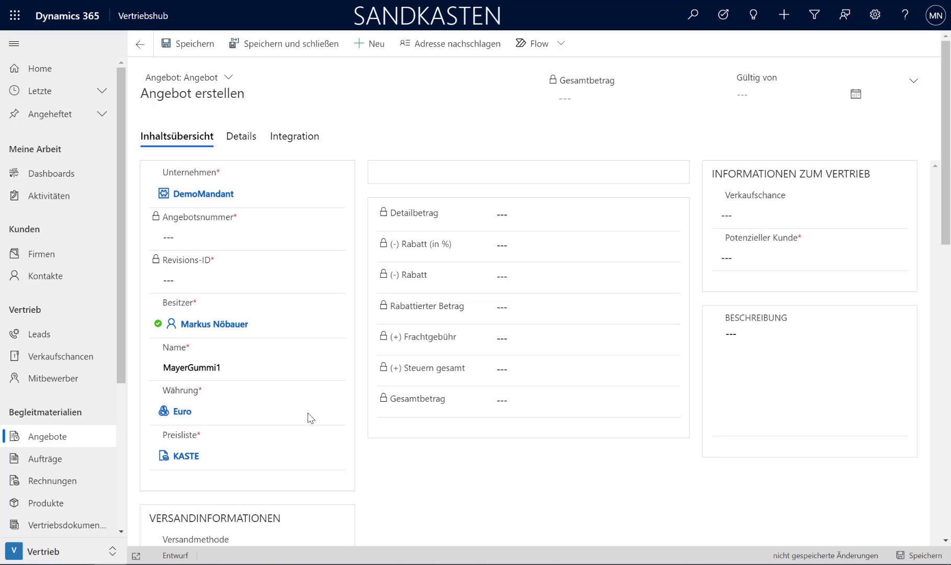
Set the quote's potential customer to Mayer GmbH and dismiss the money-field alert
{"action": "left_click", "coordinate": [783, 261]}
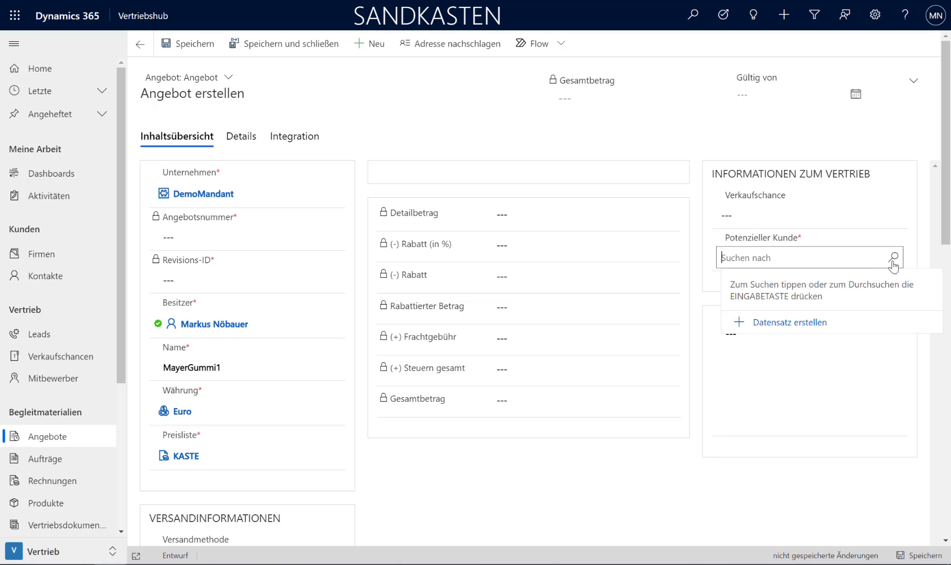
{"action": "type", "text": "mayer"}
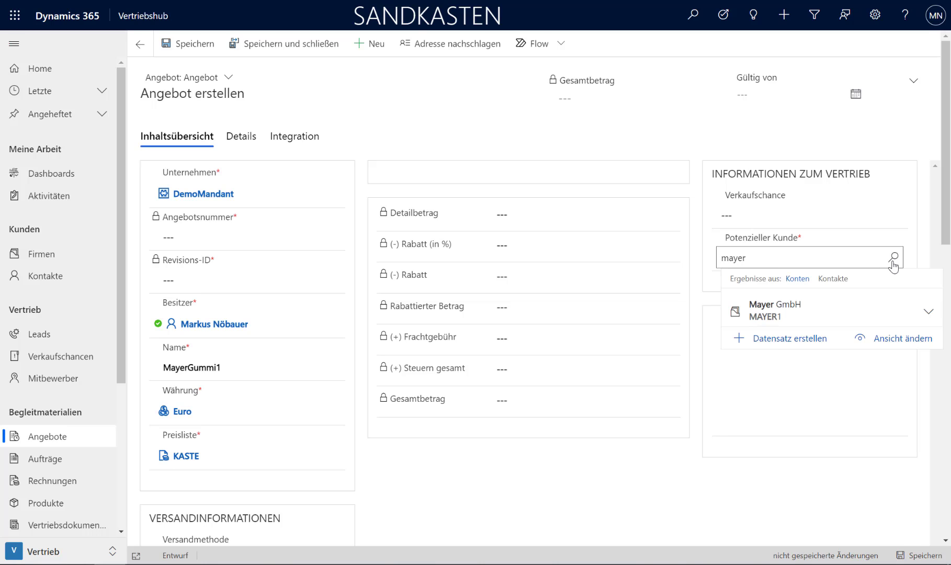
{"action": "left_click", "coordinate": [764, 308]}
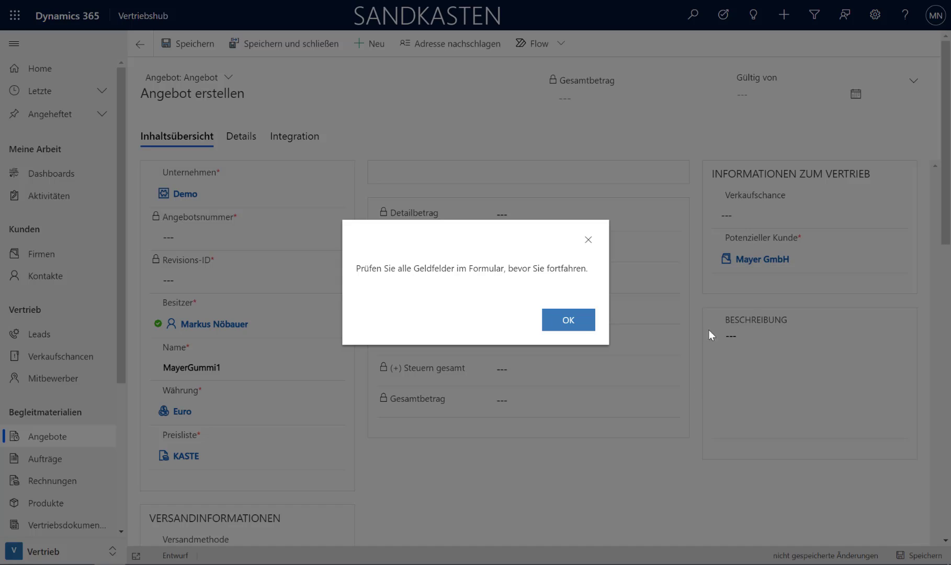
{"action": "left_click", "coordinate": [577, 320]}
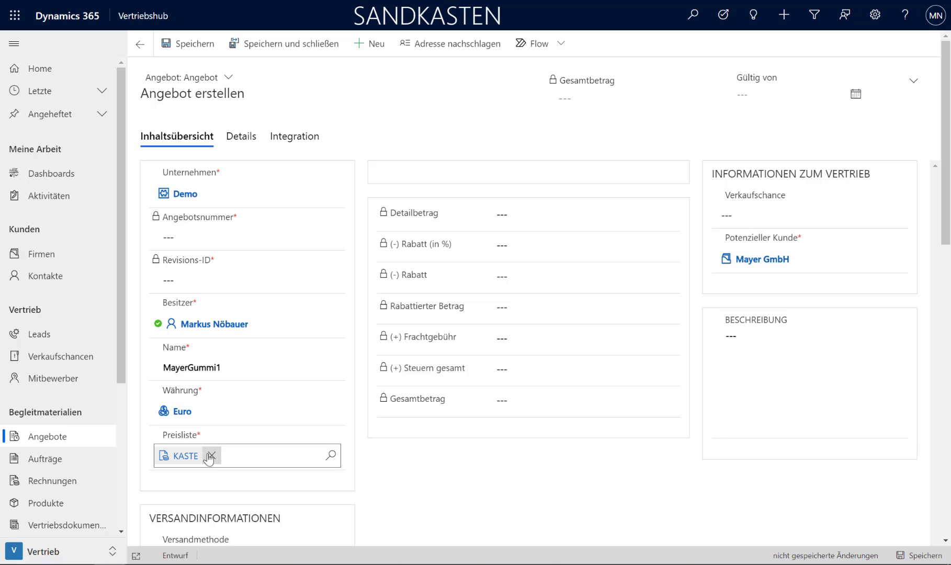
Replace price list KASTE with 2020 and review the Details and Integration tabs
{"action": "left_click", "coordinate": [211, 454]}
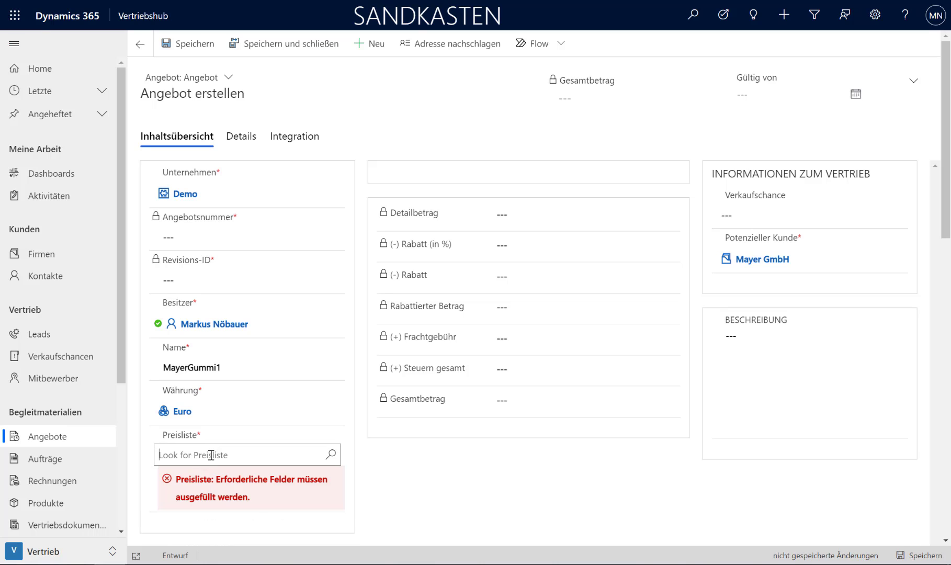
{"action": "type", "text": "2020"}
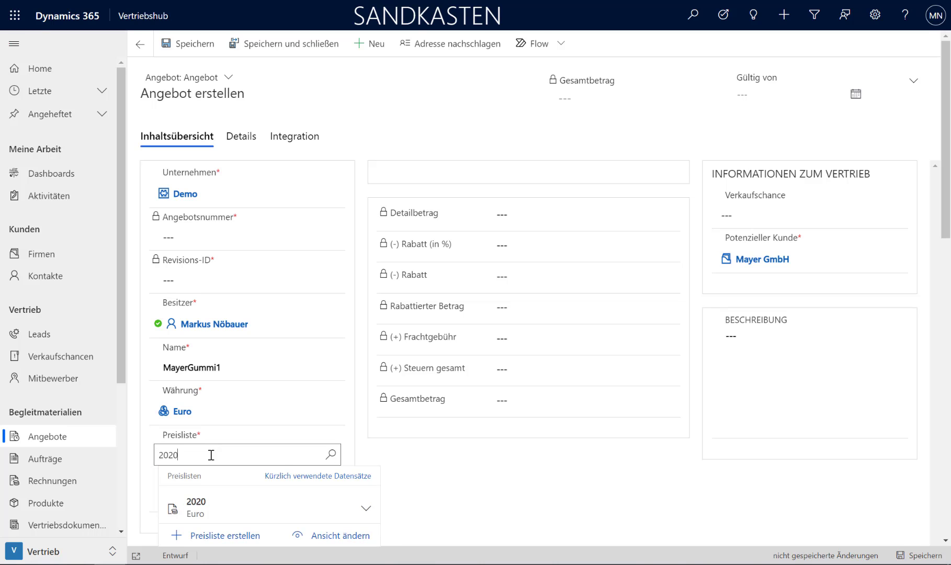
{"action": "left_click", "coordinate": [208, 503]}
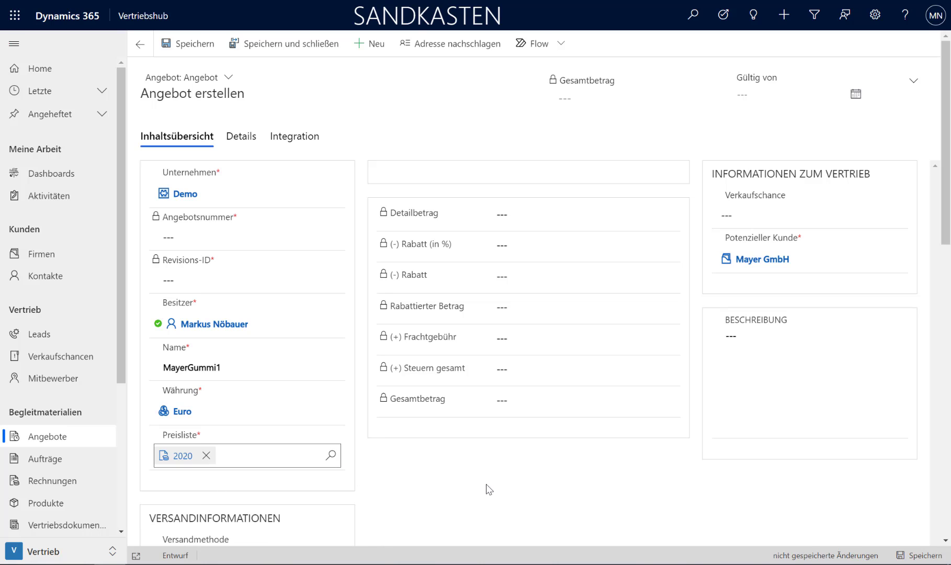
{"action": "left_click", "coordinate": [238, 137]}
{"action": "left_click", "coordinate": [289, 139]}
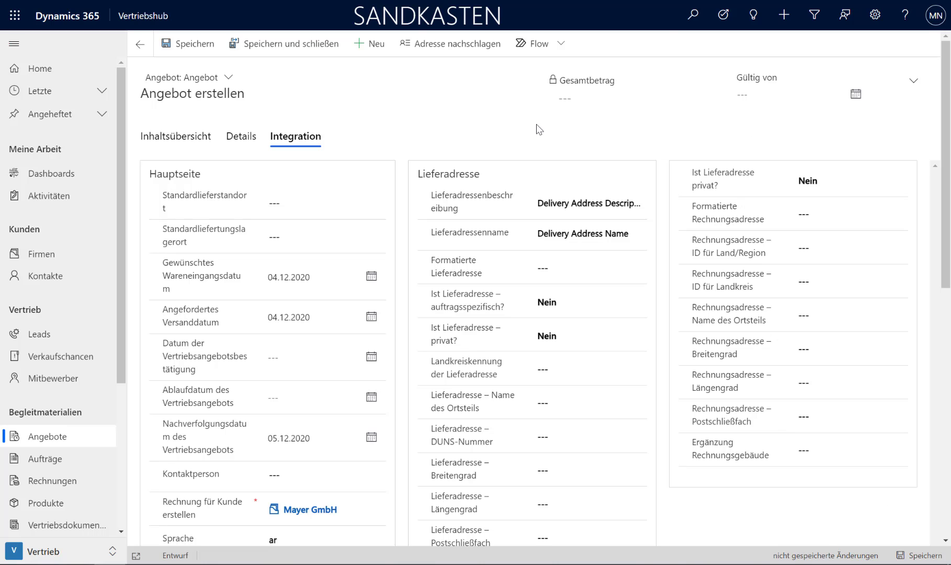
{"action": "left_click", "coordinate": [165, 136]}
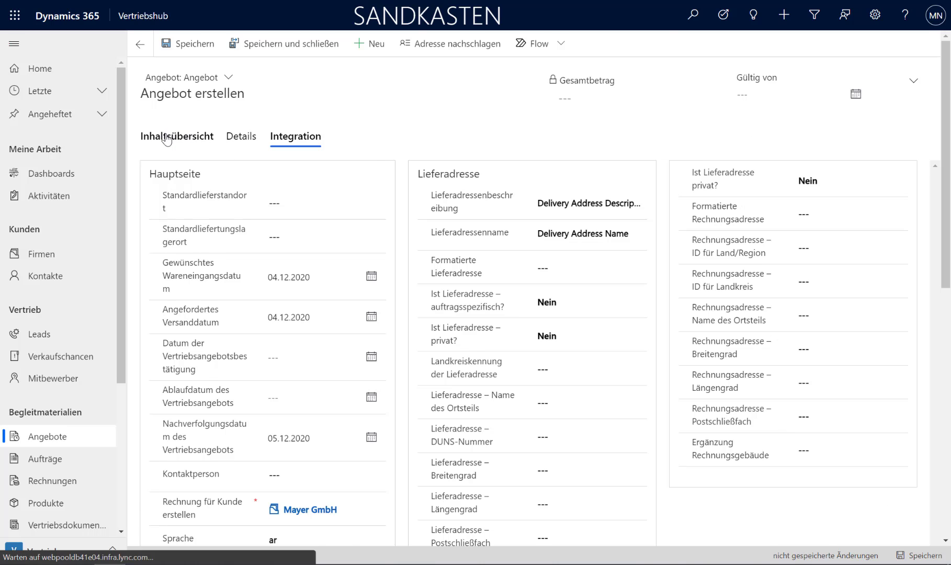
{"action": "scroll", "coordinate": [528, 526], "scroll_direction": "down", "scroll_amount": 1}
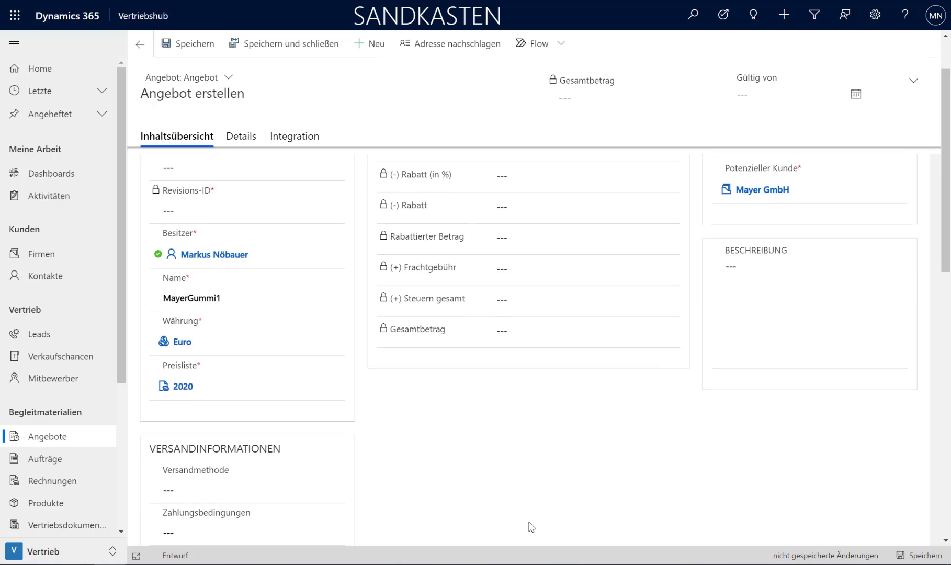
{"action": "scroll", "coordinate": [533, 511], "scroll_direction": "up", "scroll_amount": 1}
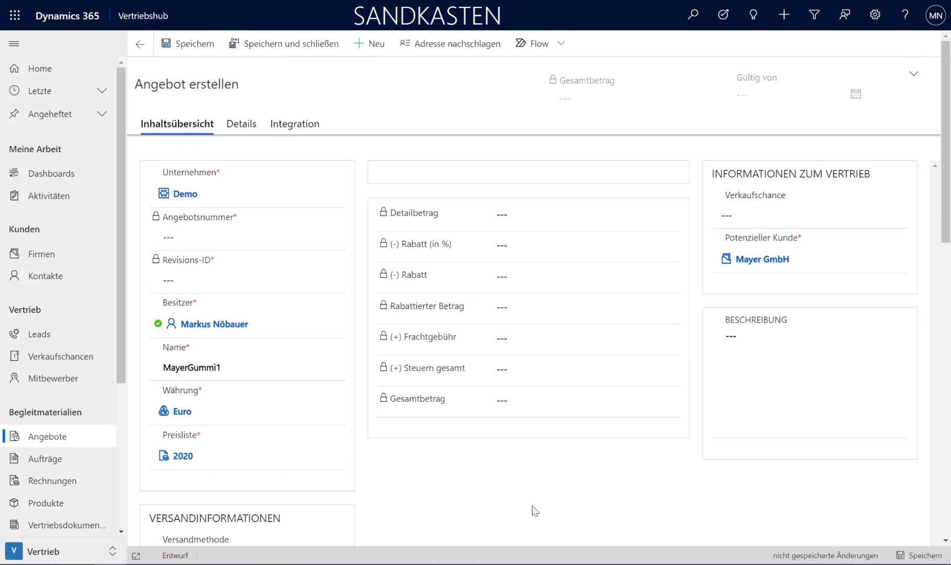
Save the quote and add a Gummistiefel haix product line
{"action": "left_click", "coordinate": [182, 47]}
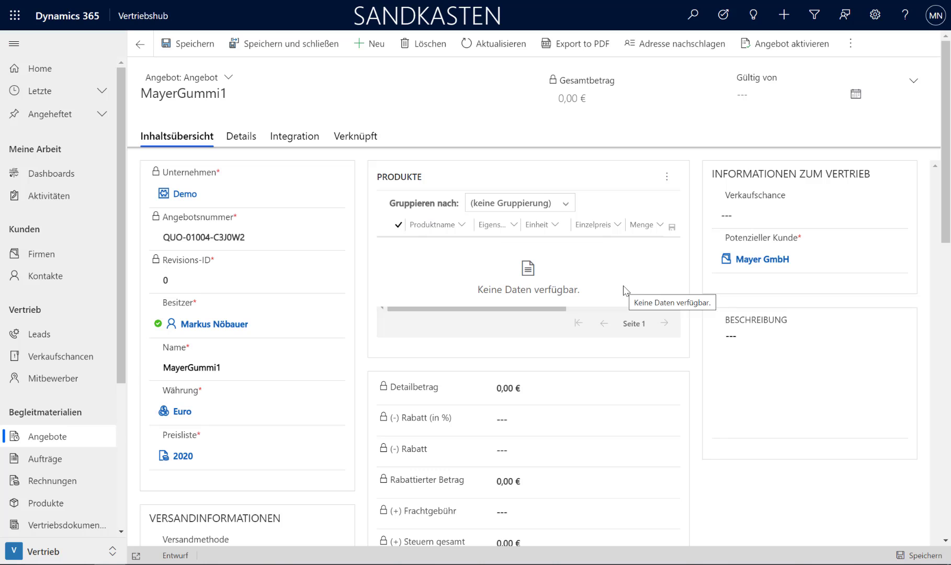
{"action": "left_click", "coordinate": [667, 178]}
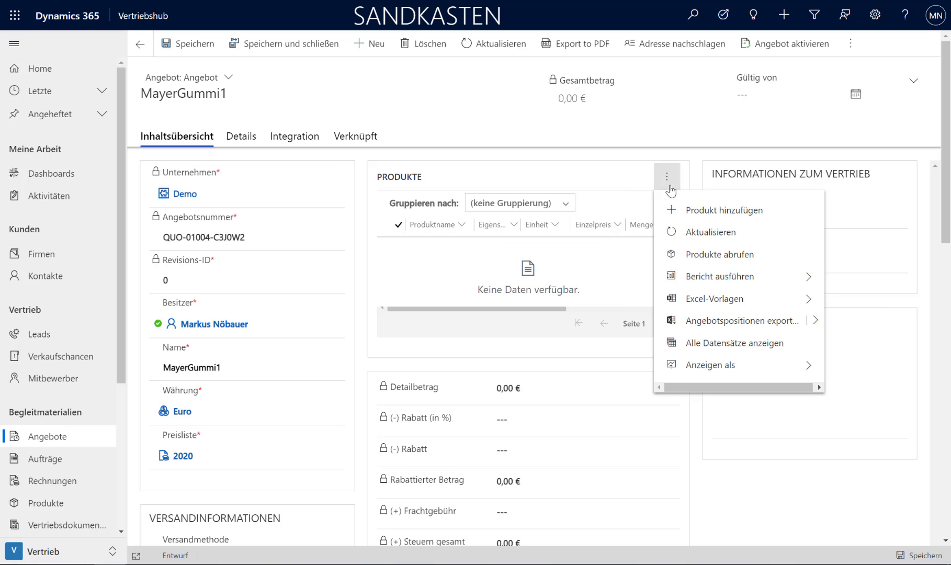
{"action": "left_click", "coordinate": [707, 211]}
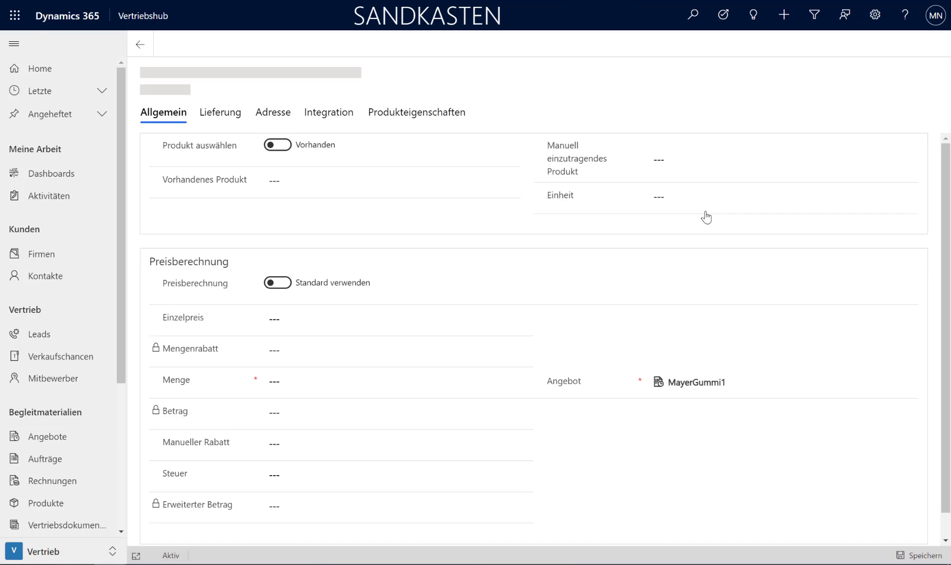
{"action": "left_click", "coordinate": [322, 183]}
{"action": "type", "text": "Gummi"}
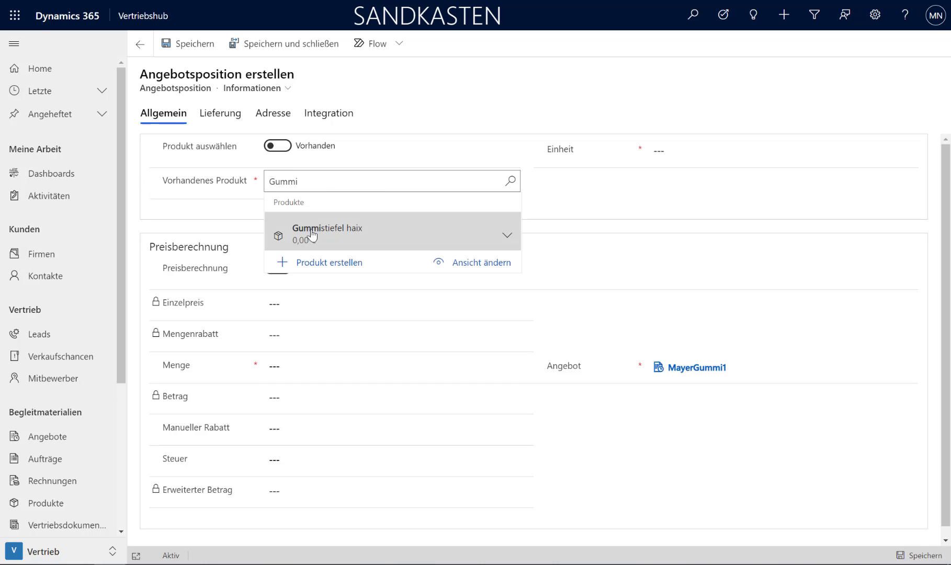
{"action": "left_click", "coordinate": [312, 235]}
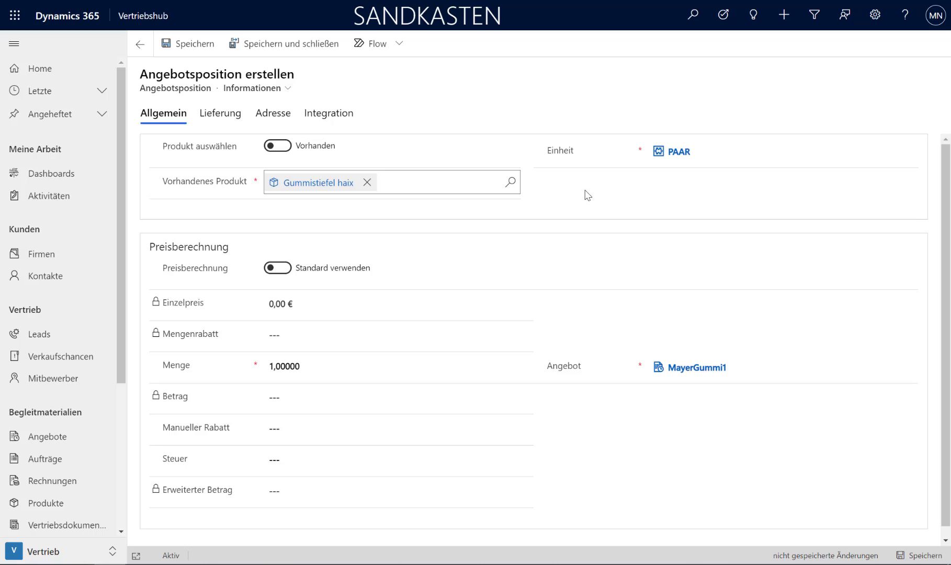
Switch the line to Preis überschreiben with unit price 25,00 € and quantity 1
{"action": "left_click", "coordinate": [280, 270]}
{"action": "left_click", "coordinate": [304, 303]}
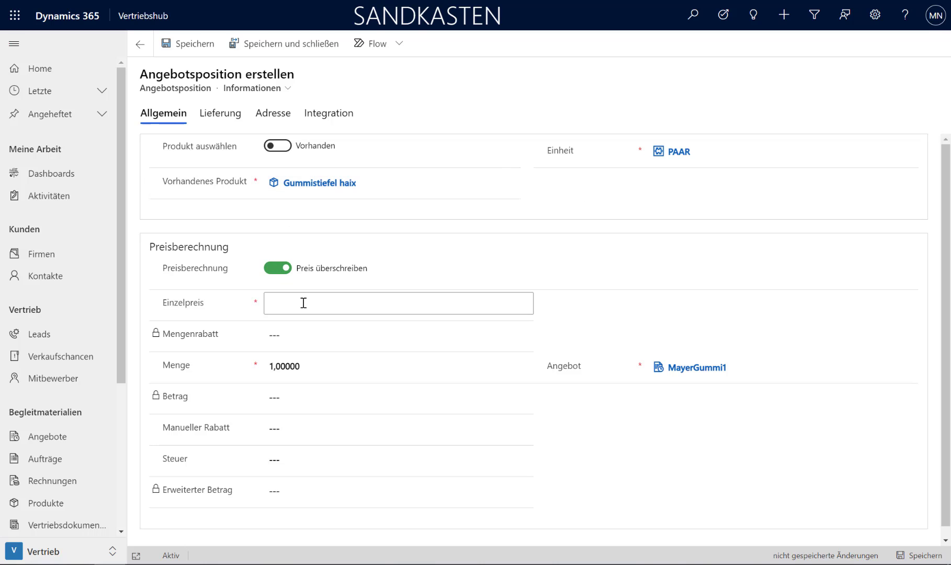
{"action": "type", "text": "25"}
{"action": "key", "text": "Tab"}
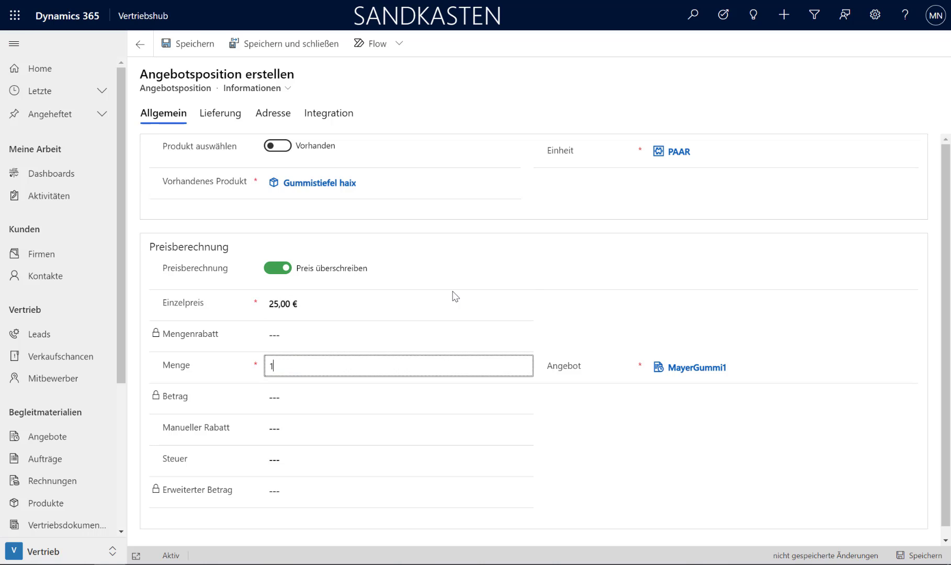
{"action": "key", "text": "Tab"}
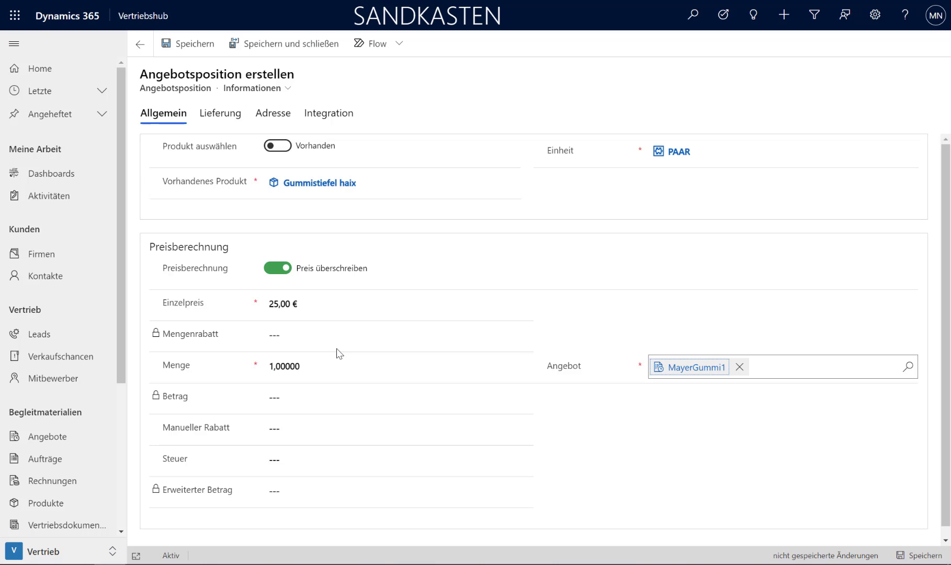
Give the Gummistiefel haix line delivery site Linz and warehouse Demo-LZ, then save it
{"action": "left_click", "coordinate": [227, 117]}
{"action": "left_click", "coordinate": [313, 115]}
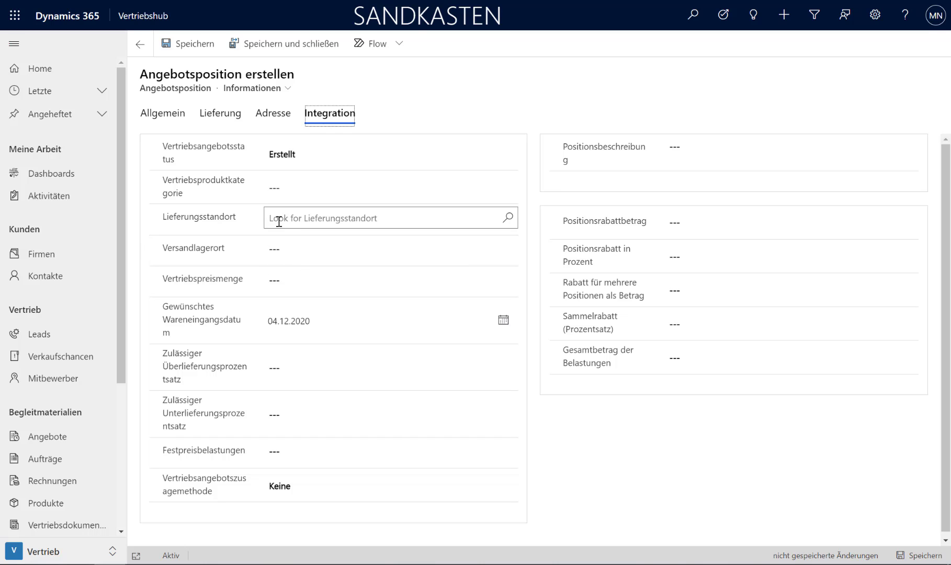
{"action": "left_click", "coordinate": [385, 220]}
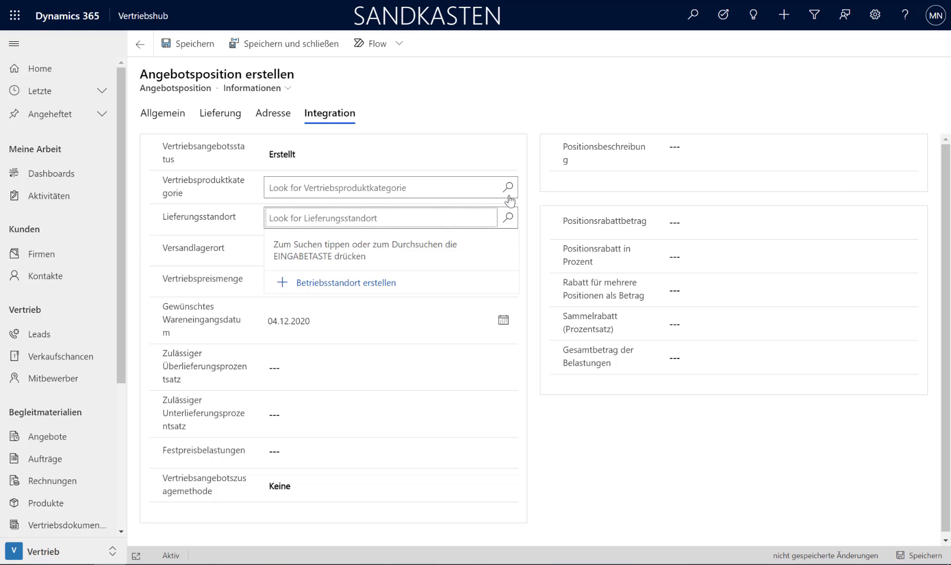
{"action": "left_click", "coordinate": [508, 218]}
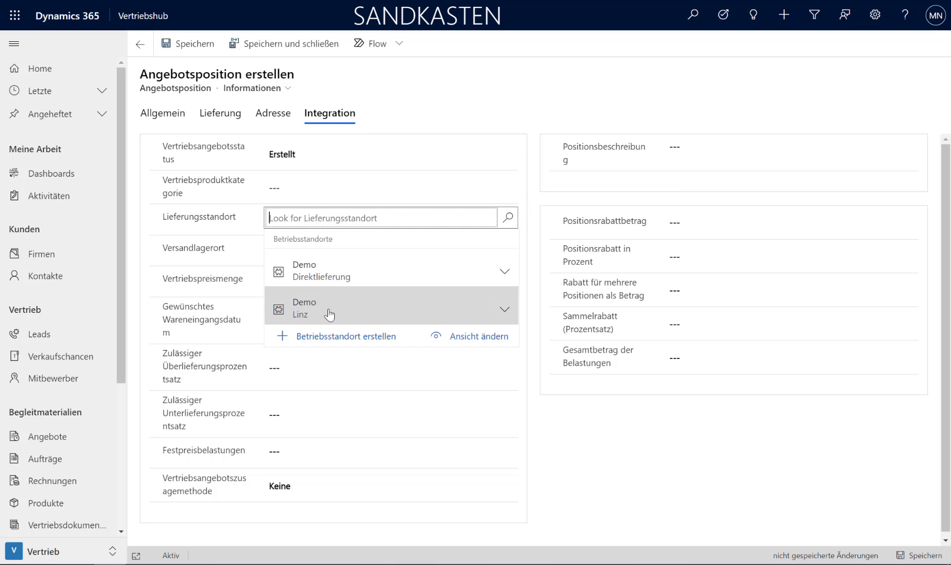
{"action": "left_click", "coordinate": [329, 313]}
{"action": "left_click", "coordinate": [365, 249]}
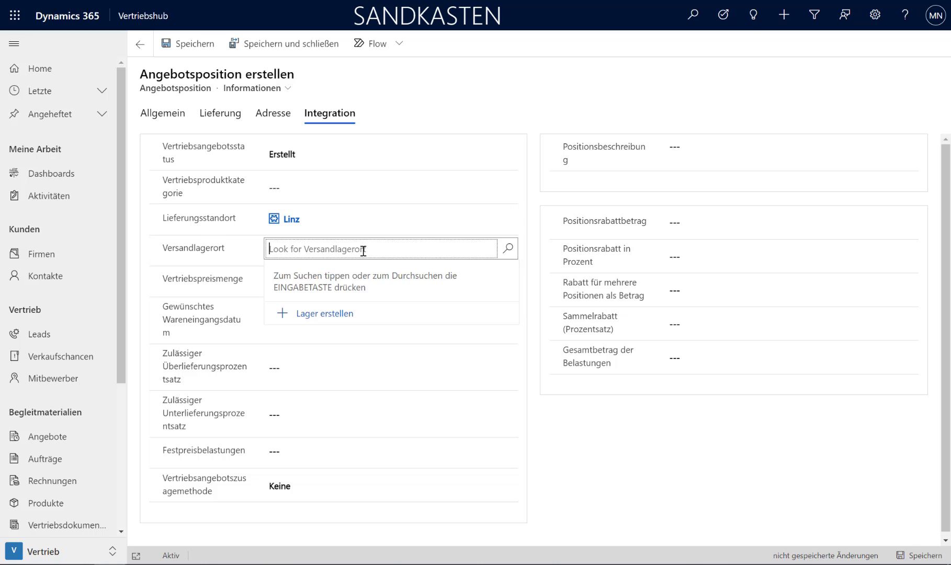
{"action": "left_click", "coordinate": [508, 250]}
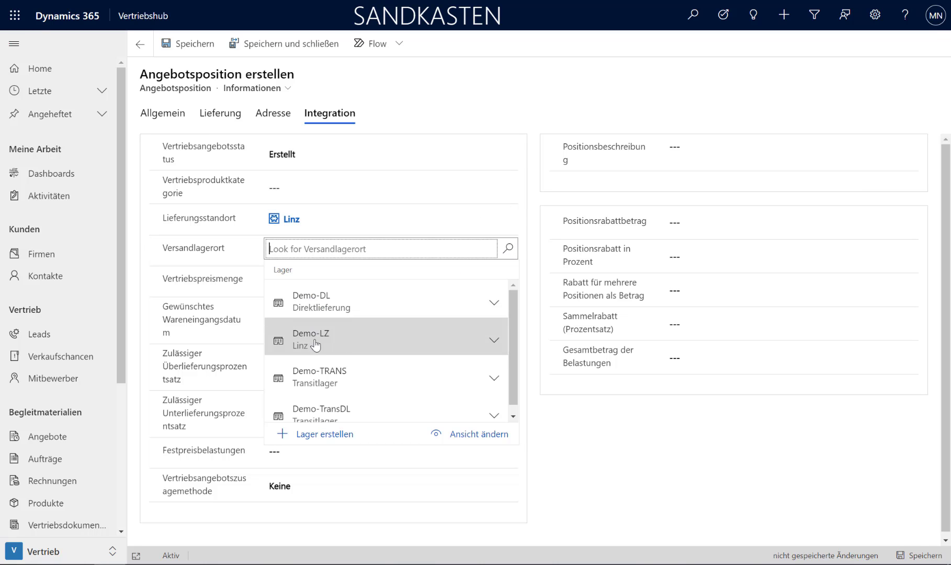
{"action": "left_click", "coordinate": [317, 344]}
{"action": "left_click", "coordinate": [667, 492]}
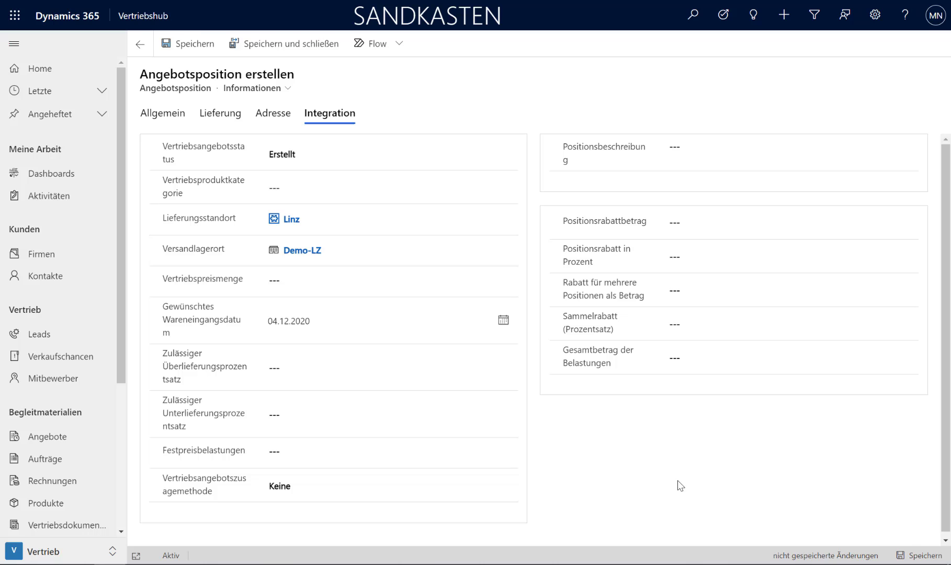
{"action": "left_click", "coordinate": [195, 45]}
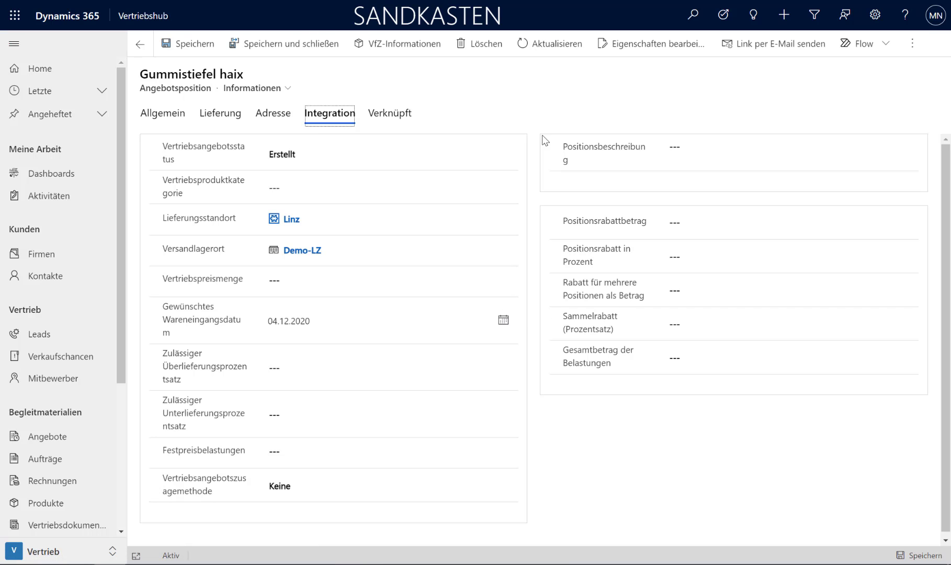
Save and close the quote line, then open quotation MayerGummi1 from All quotations in F&O
{"action": "left_click", "coordinate": [297, 47]}
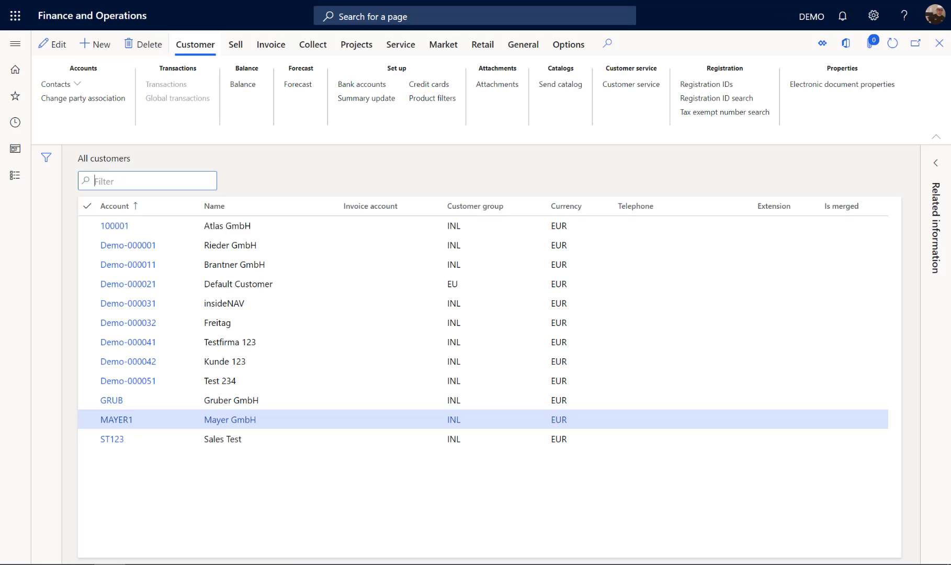
{"action": "left_click", "coordinate": [15, 43]}
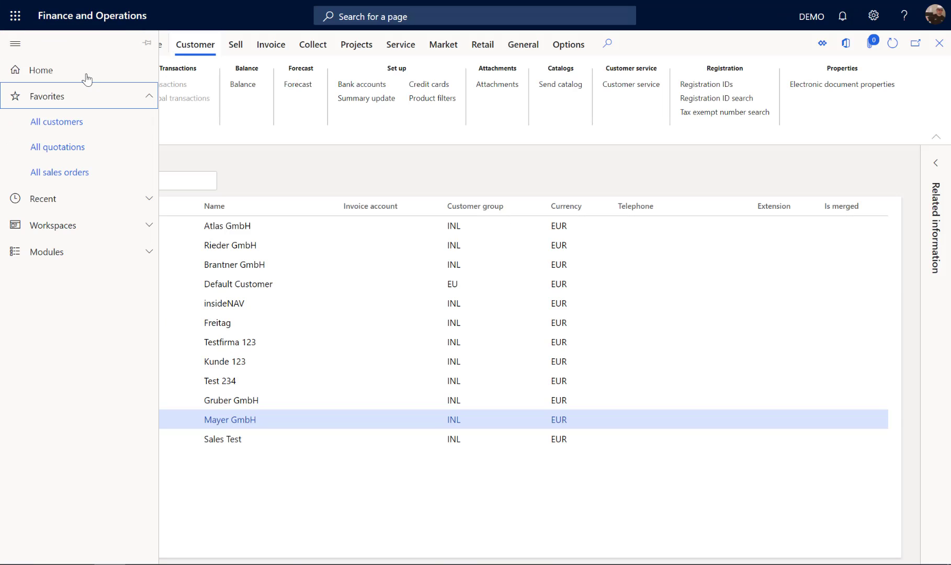
{"action": "left_click", "coordinate": [58, 149]}
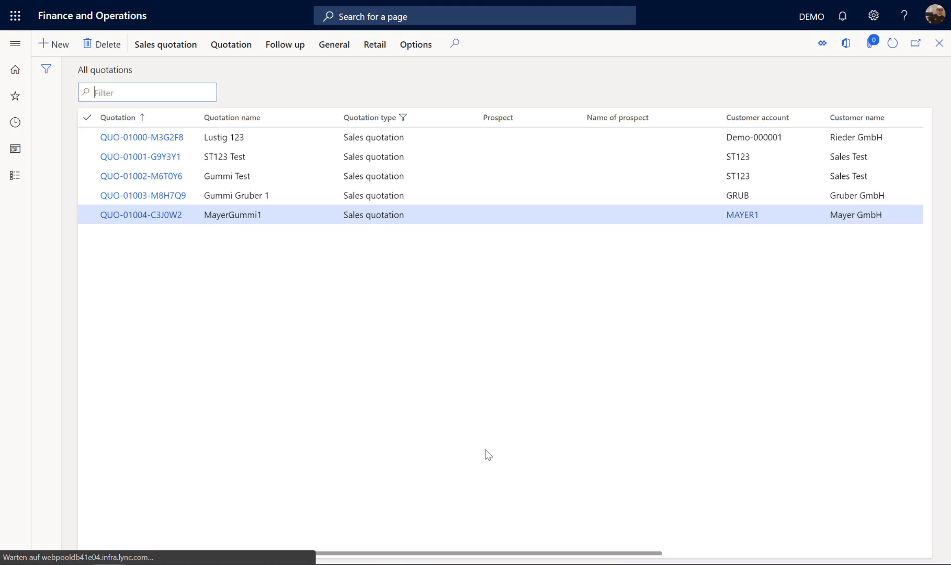
{"action": "left_click", "coordinate": [210, 214]}
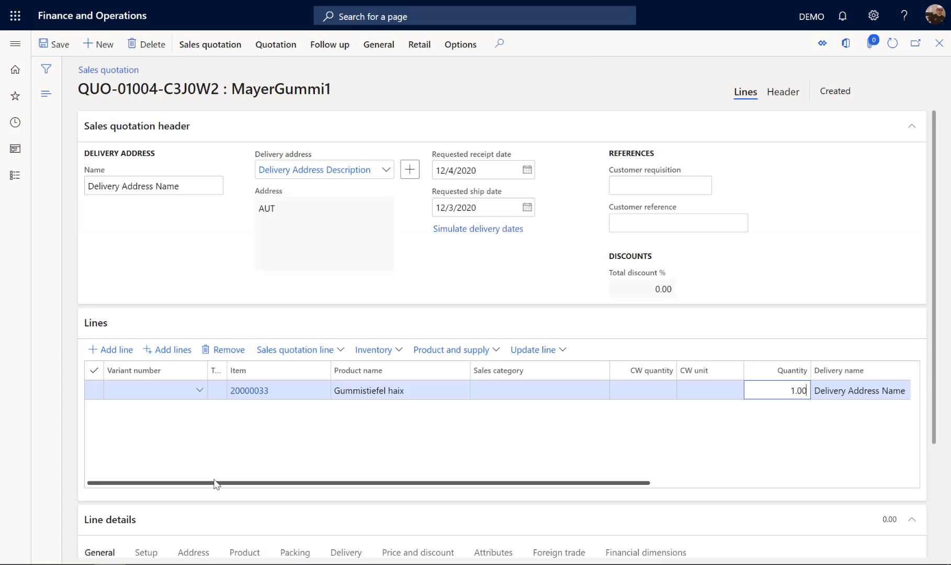
Enter a 2.00 discount on the Gummistiefel haix line, dropping its 25.00 unit price to 23.00 net
{"action": "left_click", "coordinate": [912, 127]}
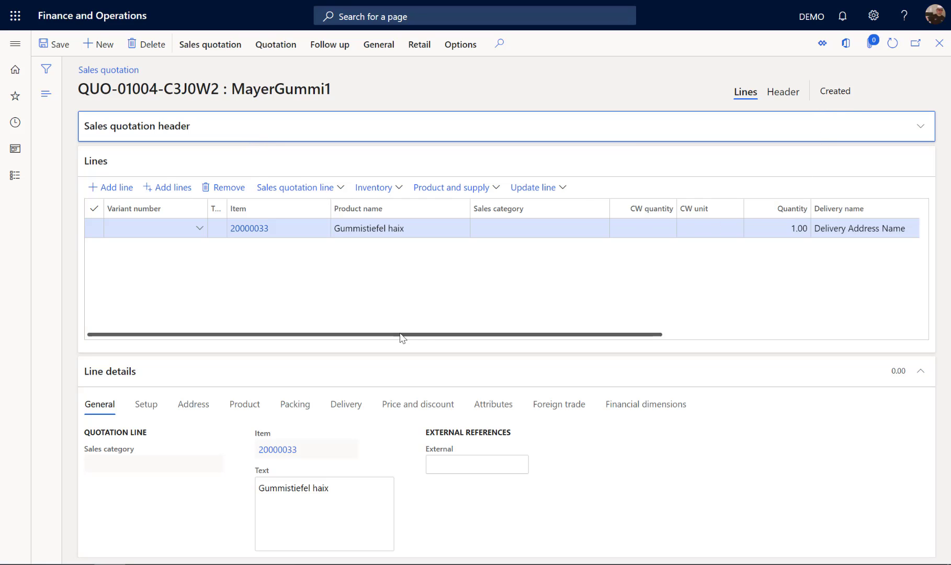
{"action": "left_click_drag", "start_coordinate": [402, 335], "coordinate": [656, 337]}
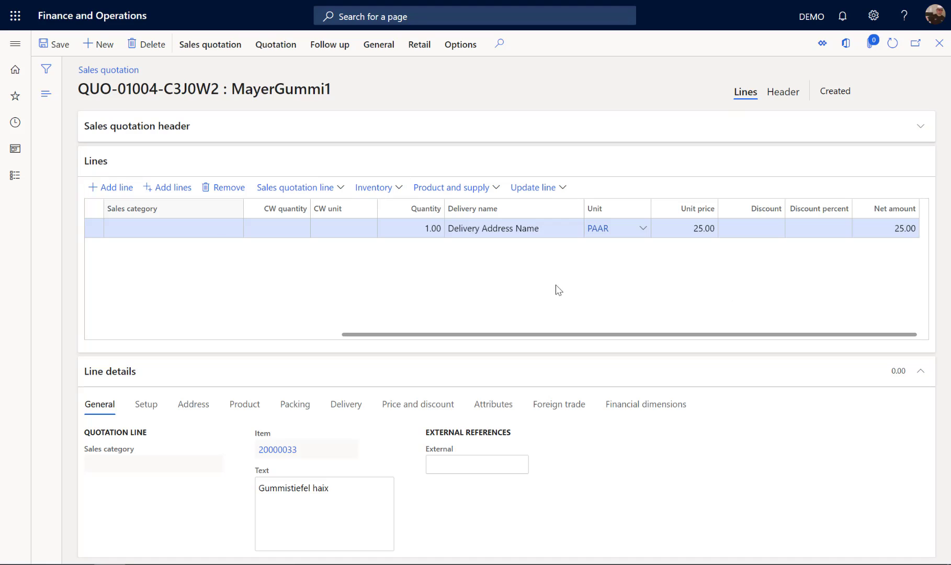
{"action": "left_click", "coordinate": [744, 230]}
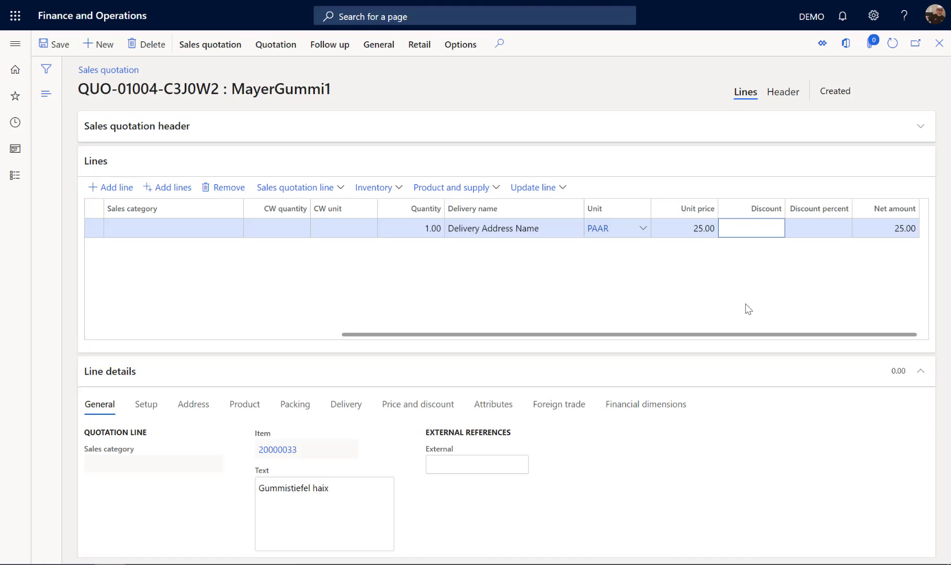
{"action": "type", "text": "2.00"}
{"action": "left_click", "coordinate": [55, 45]}
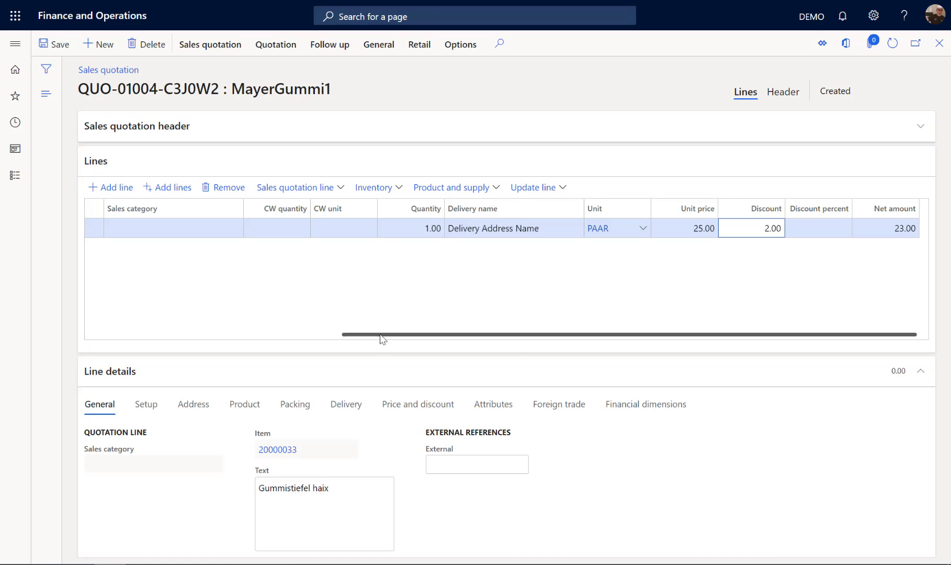
{"action": "left_click_drag", "start_coordinate": [380, 334], "coordinate": [121, 325]}
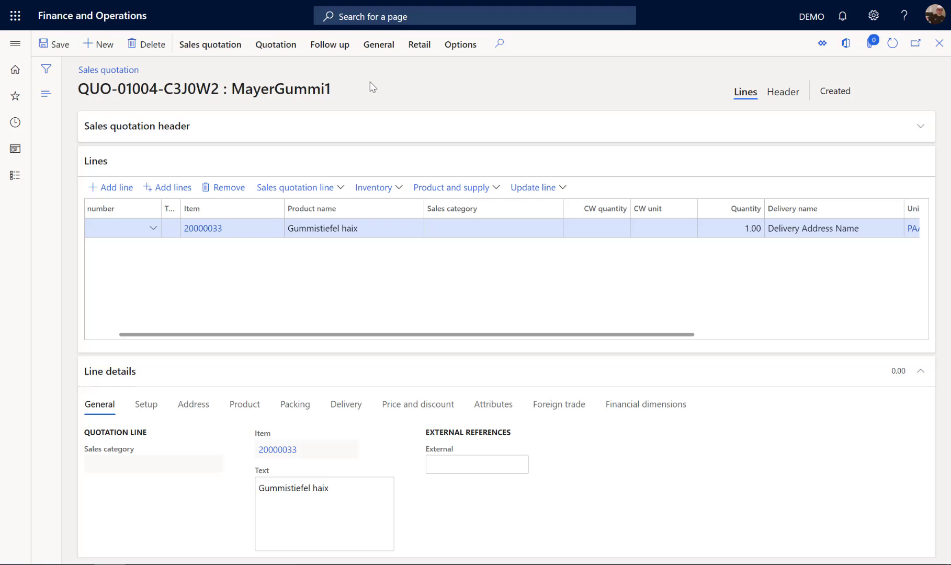
{"action": "left_click", "coordinate": [275, 49]}
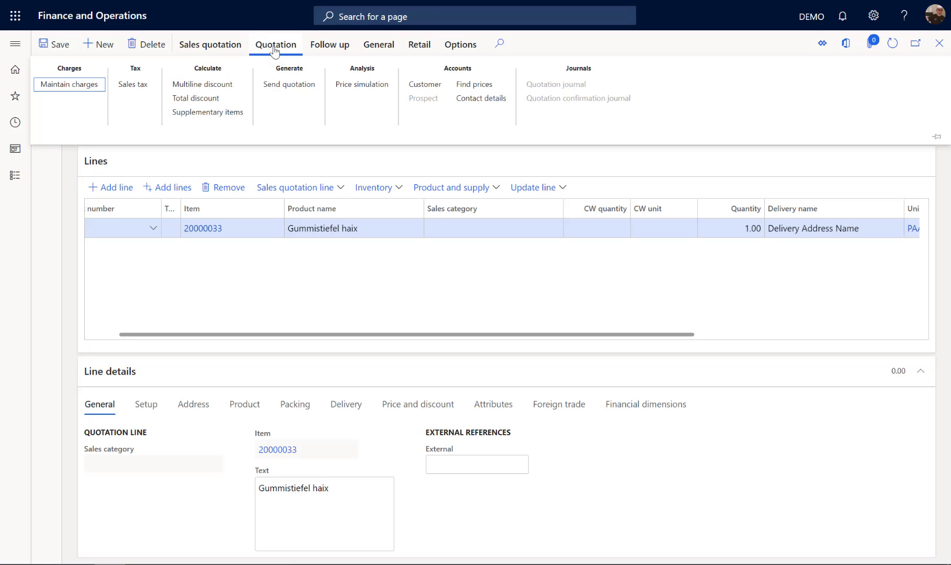
{"action": "left_click", "coordinate": [210, 45]}
Send quotation QUO-01004-C3J0W2 with Send quotation, accepting the send dialog with OK
{"action": "left_click", "coordinate": [283, 48]}
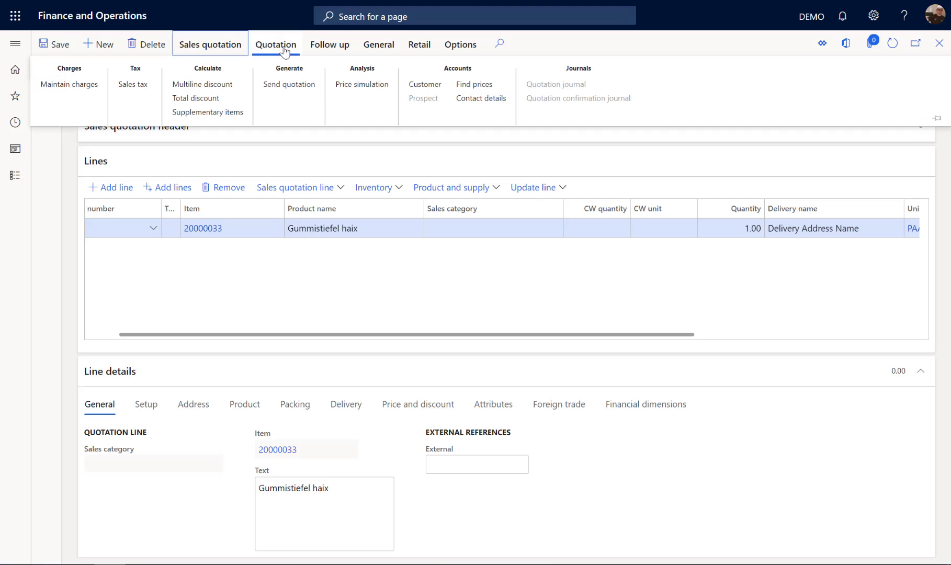
{"action": "left_click", "coordinate": [281, 87]}
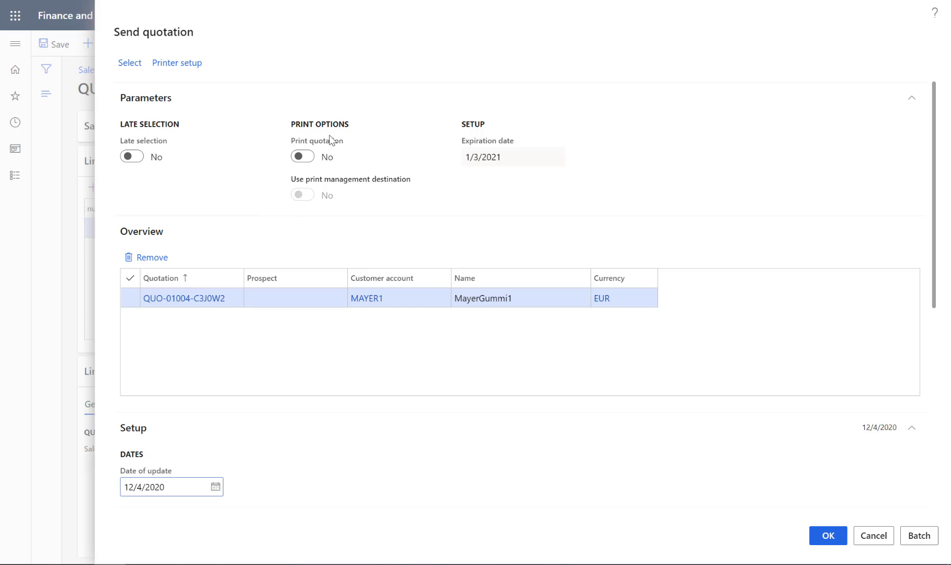
{"action": "scroll", "coordinate": [526, 402], "scroll_direction": "down", "scroll_amount": 5}
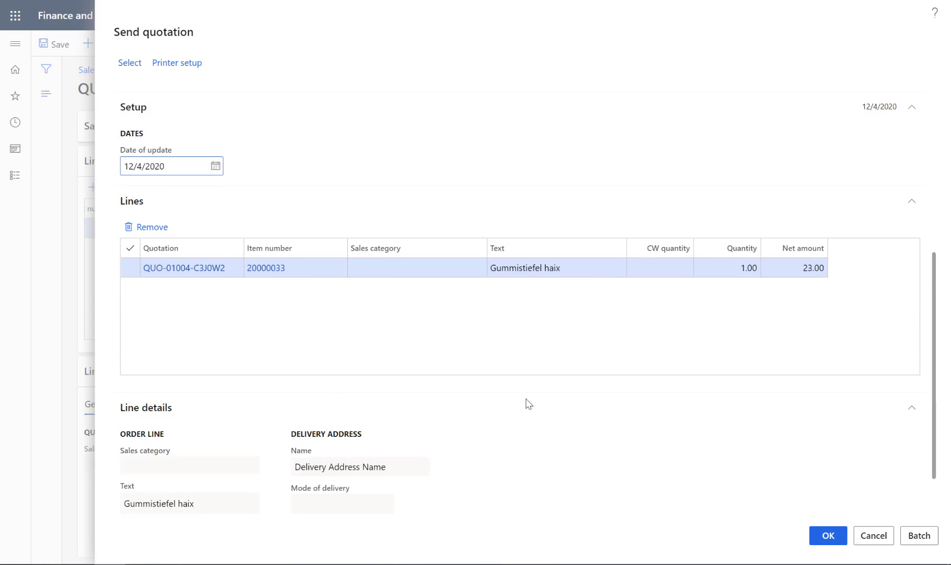
{"action": "left_click", "coordinate": [828, 542]}
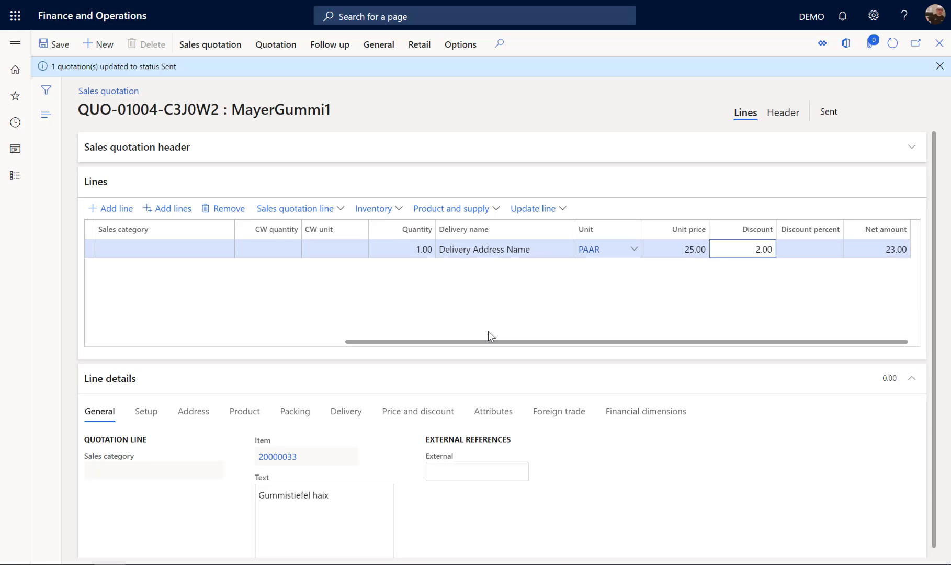
Confirm quotation QUO-01004-C3J0W2 via Follow up > Confirm, accepting the Confirm quotation dialog
{"action": "left_click", "coordinate": [820, 119]}
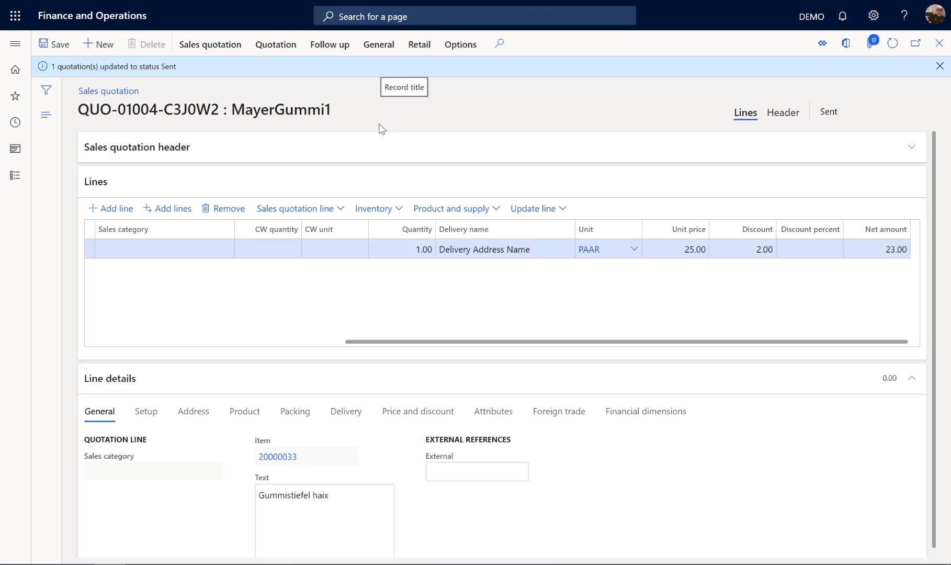
{"action": "left_click", "coordinate": [384, 52]}
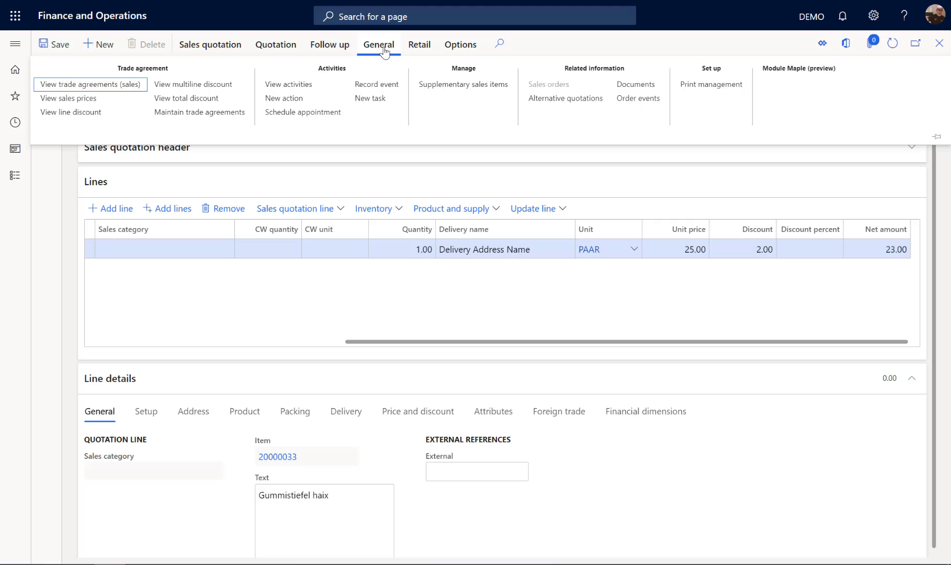
{"action": "left_click", "coordinate": [314, 44]}
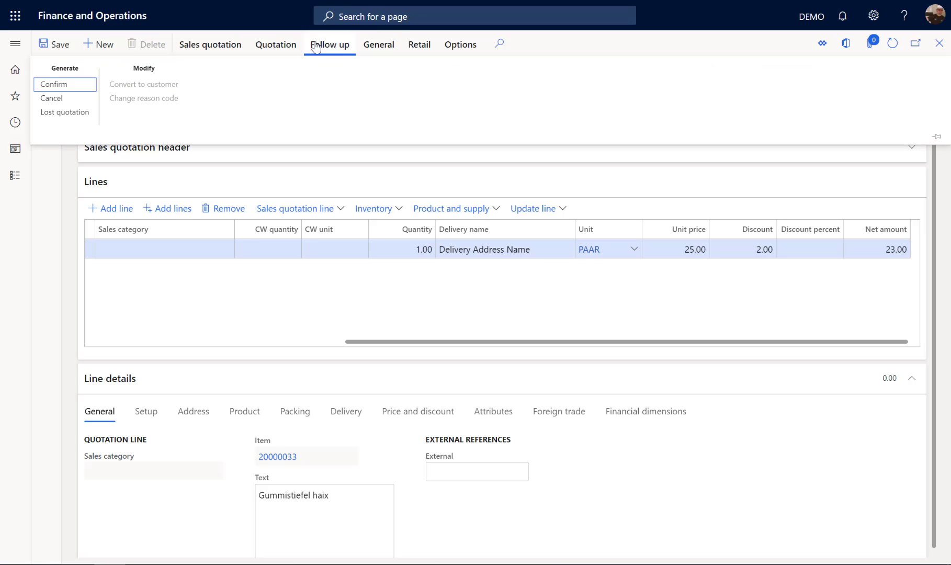
{"action": "left_click", "coordinate": [63, 86]}
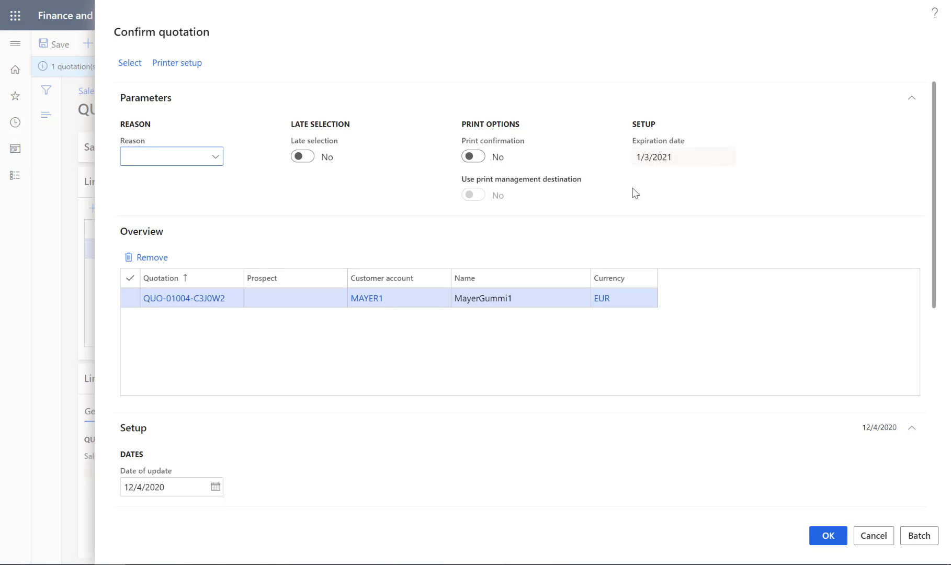
{"action": "scroll", "coordinate": [668, 190], "scroll_direction": "down", "scroll_amount": 7}
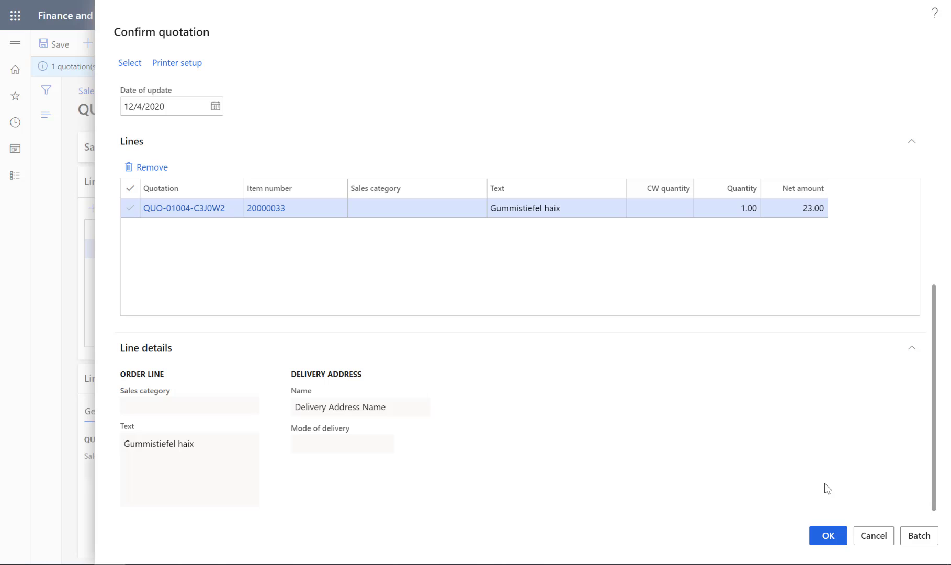
{"action": "left_click", "coordinate": [818, 536]}
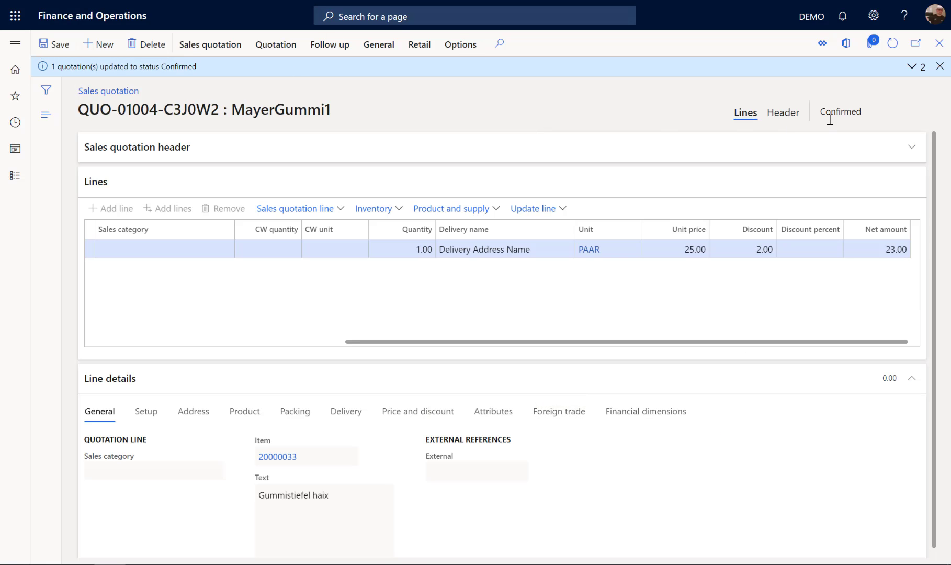
Check the quote's Confirmed status and the header Reference section naming sales order Demo-000061
{"action": "left_click_drag", "start_coordinate": [824, 110], "coordinate": [872, 112]}
{"action": "left_click", "coordinate": [871, 112]}
{"action": "left_click", "coordinate": [791, 117]}
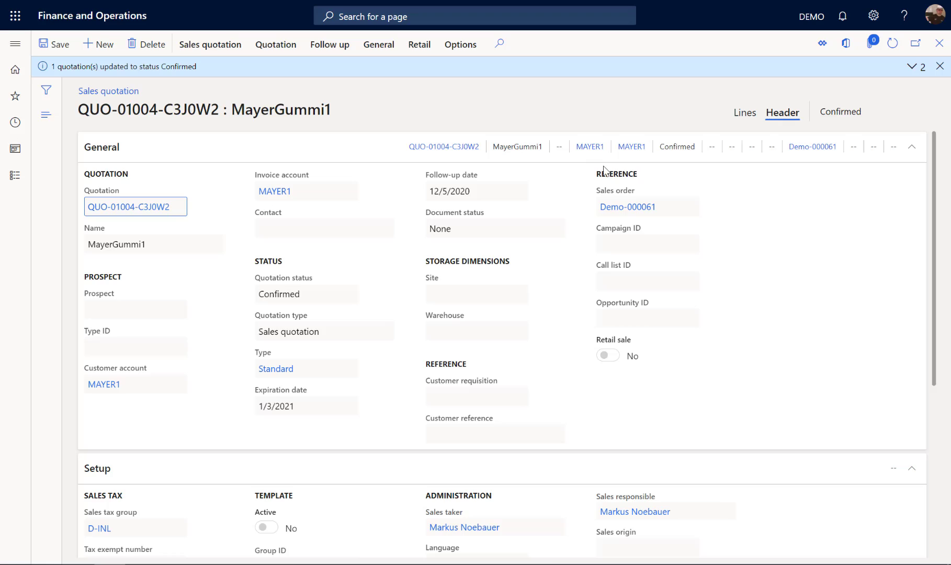
{"action": "left_click_drag", "start_coordinate": [592, 173], "coordinate": [666, 177]}
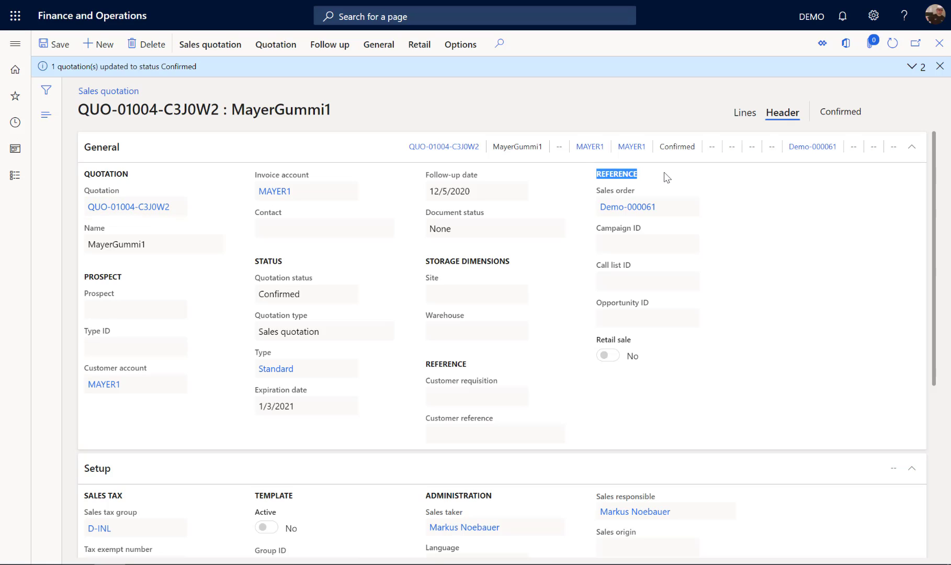
Open sales order Demo-000061 and bring its lines' unit price, discount and net amount into view
{"action": "mouse_move", "coordinate": [663, 213]}
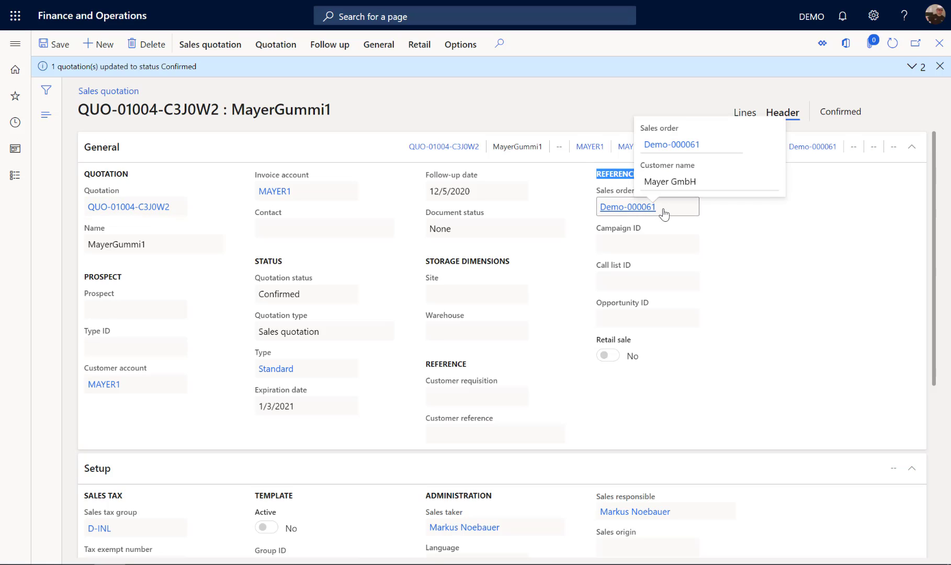
{"action": "left_click", "coordinate": [633, 208]}
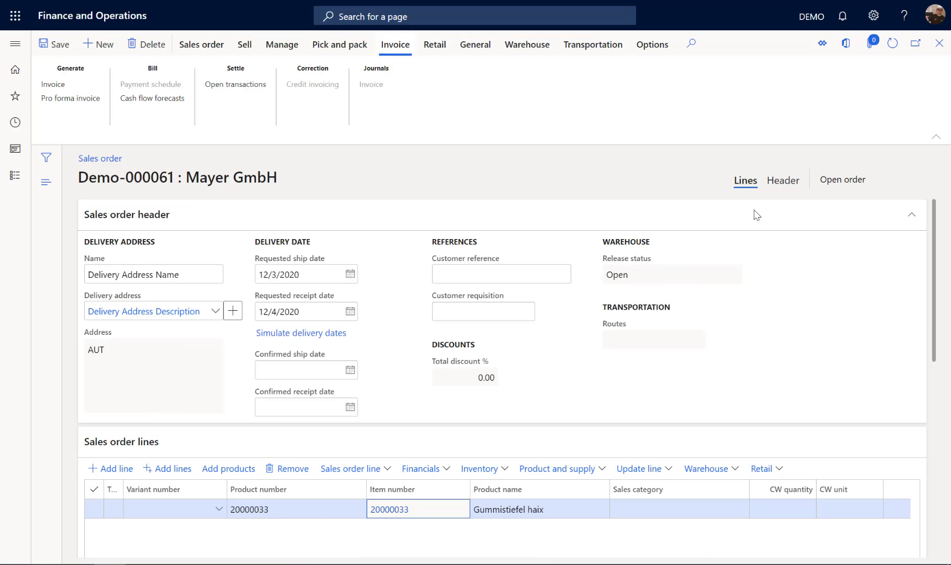
{"action": "scroll", "coordinate": [782, 321], "scroll_direction": "down", "scroll_amount": 5}
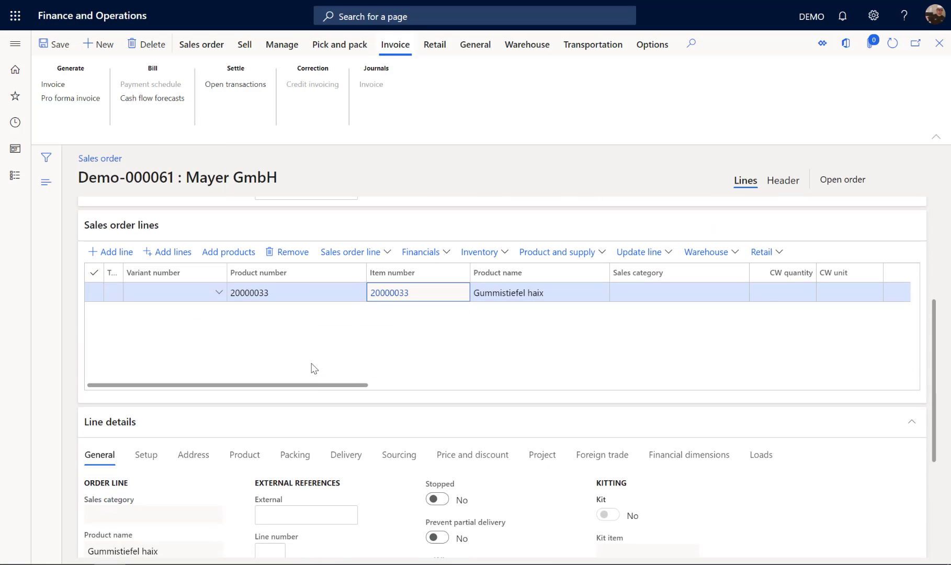
{"action": "left_click_drag", "start_coordinate": [307, 387], "coordinate": [666, 395]}
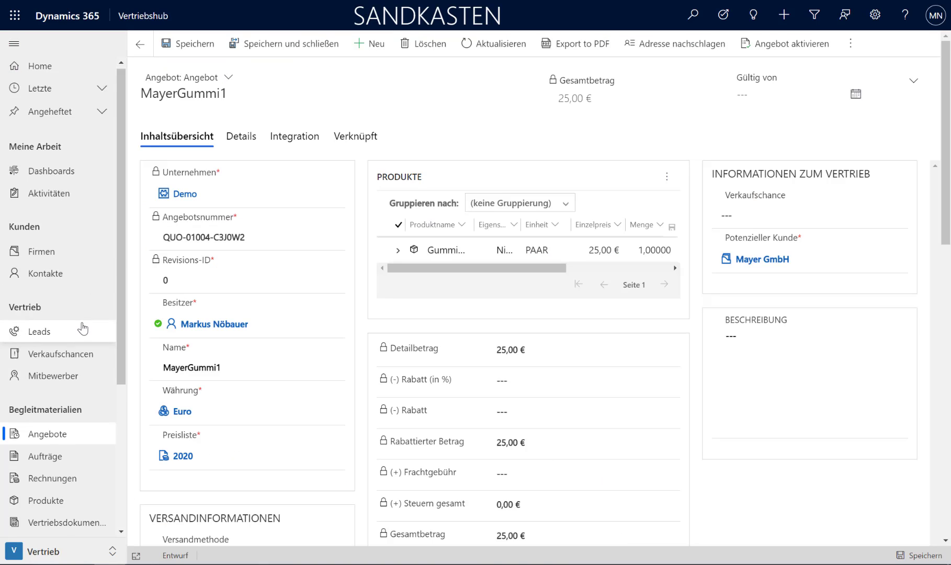
List all Aufträge sorted ascending by Auftragsnummer and select the Mayer GmbH order Demo-000061
{"action": "scroll", "coordinate": [78, 328], "scroll_direction": "down", "scroll_amount": 2}
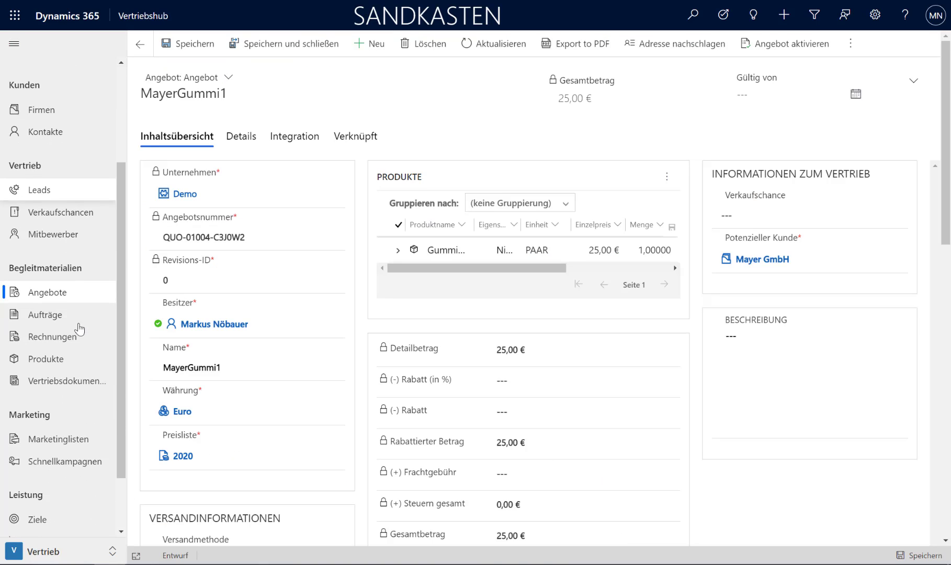
{"action": "left_click", "coordinate": [50, 314]}
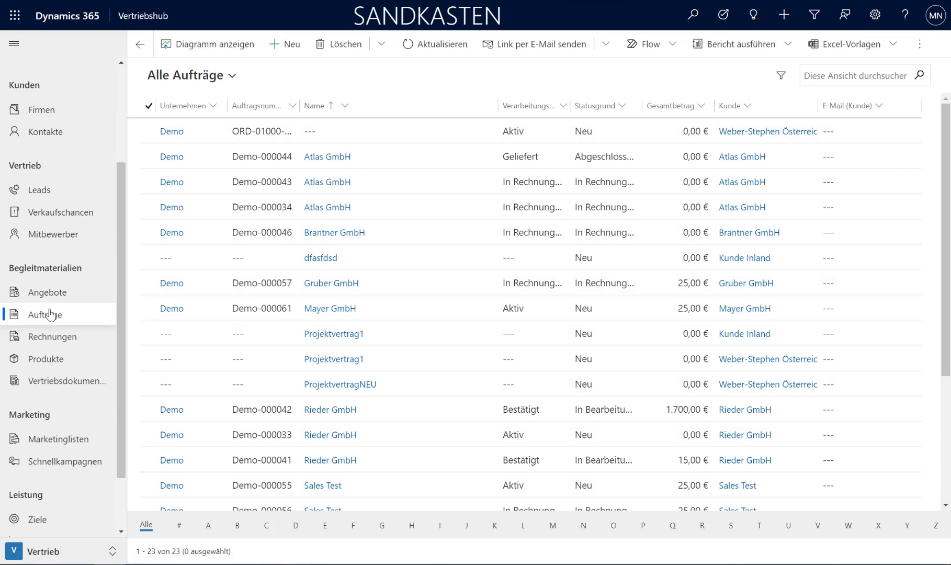
{"action": "left_click", "coordinate": [294, 106]}
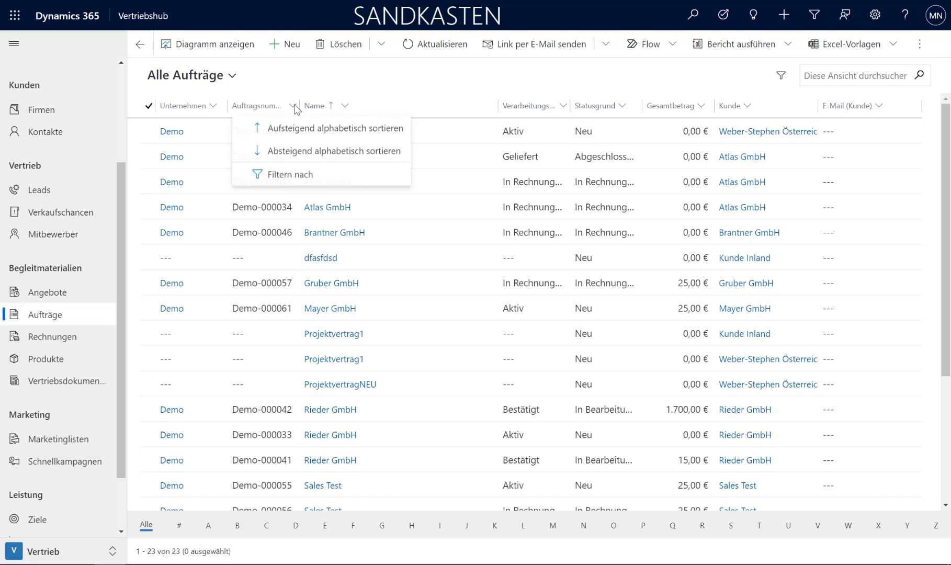
{"action": "left_click", "coordinate": [314, 128]}
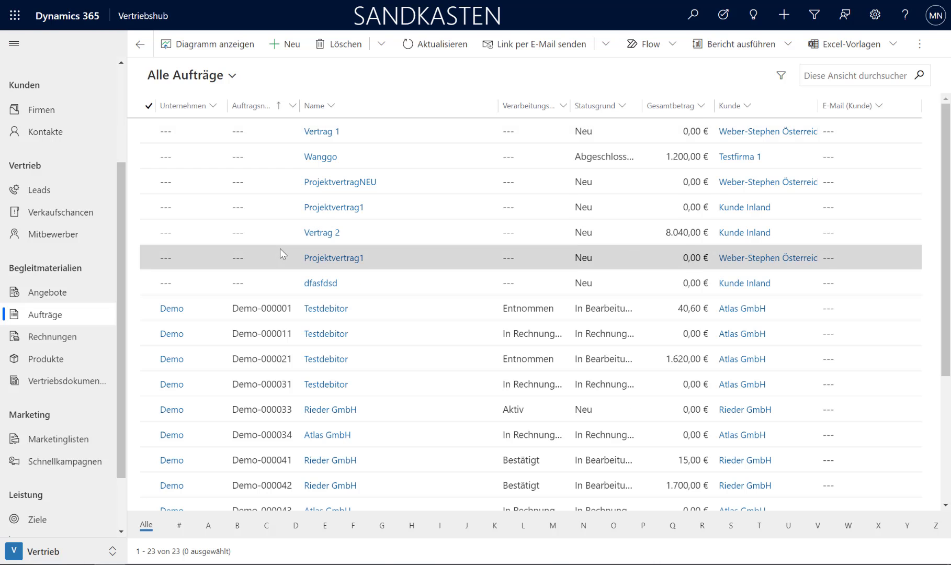
{"action": "scroll", "coordinate": [282, 253], "scroll_direction": "down", "scroll_amount": 4}
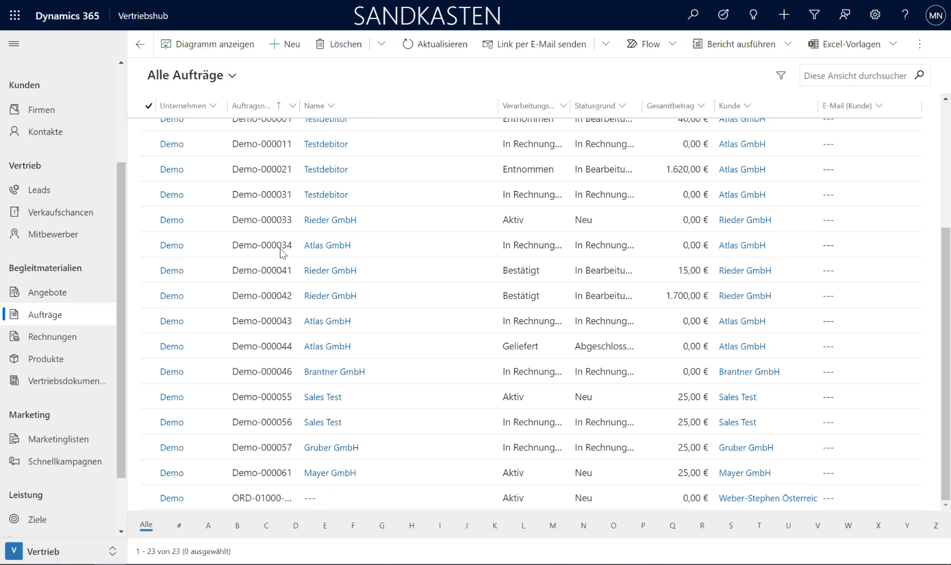
{"action": "left_click", "coordinate": [263, 475]}
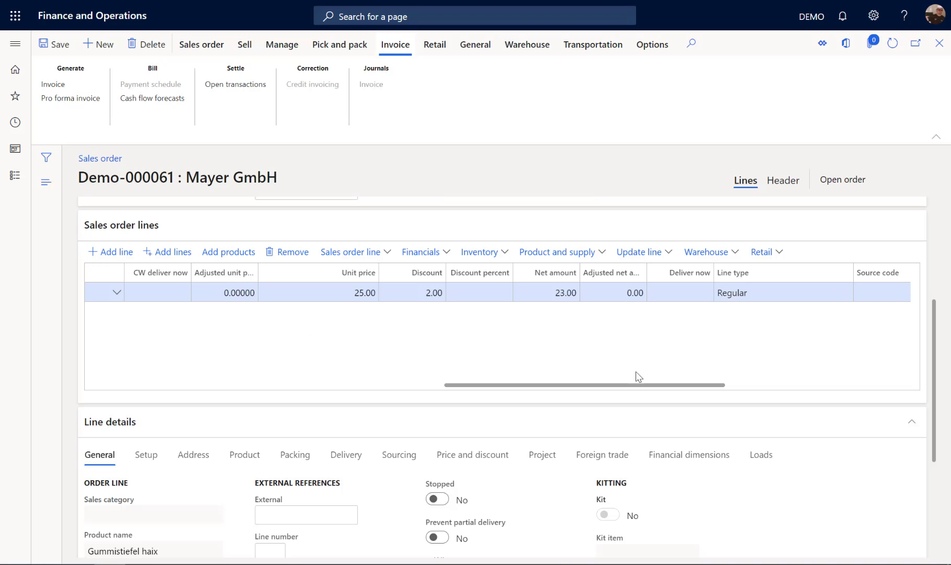
Post the invoice for Demo-000061 via Generate > Invoice, without printing
{"action": "left_click", "coordinate": [77, 87]}
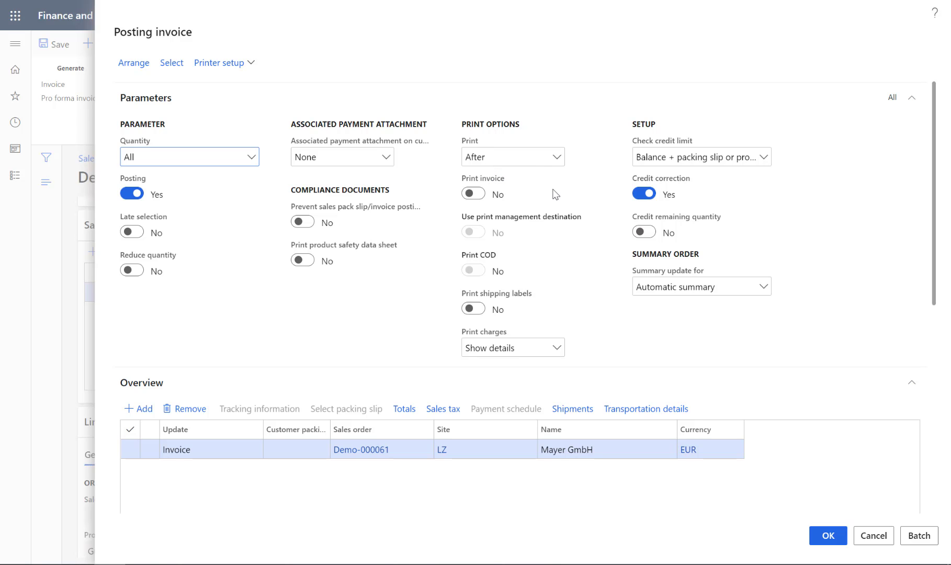
{"action": "scroll", "coordinate": [555, 194], "scroll_direction": "down", "scroll_amount": 10}
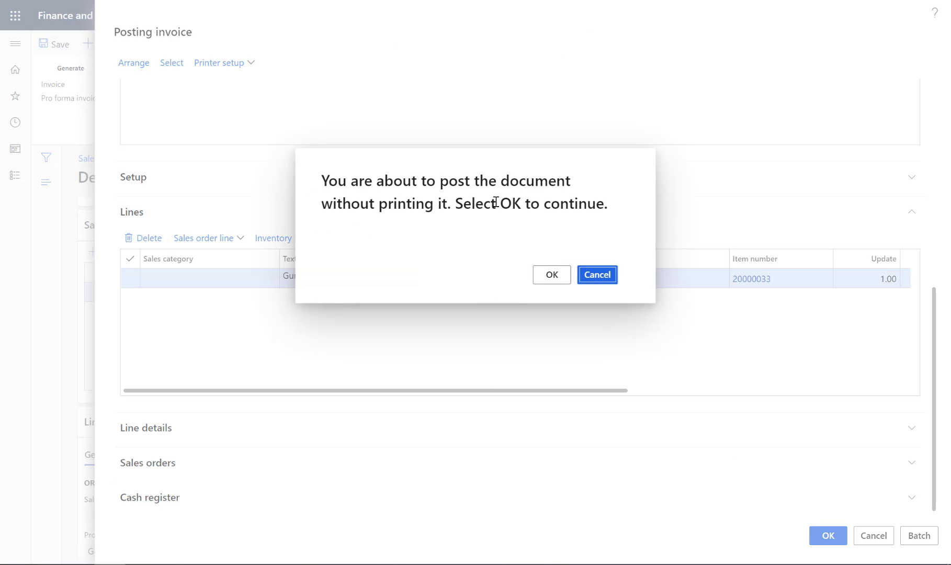
{"action": "left_click", "coordinate": [552, 278]}
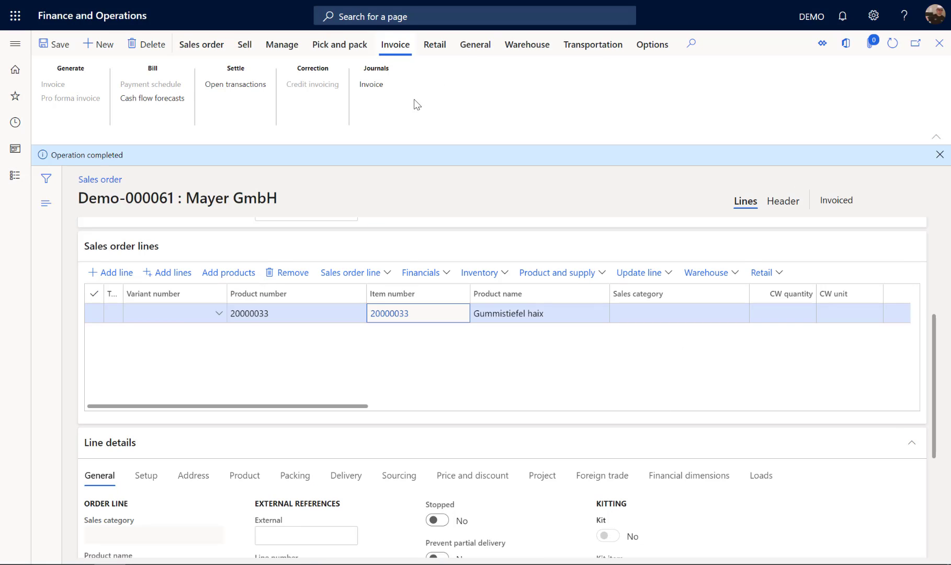
Open the invoice journal and bring invoice Demo-000010's 27.60 EUR amount into view
{"action": "left_click", "coordinate": [371, 84]}
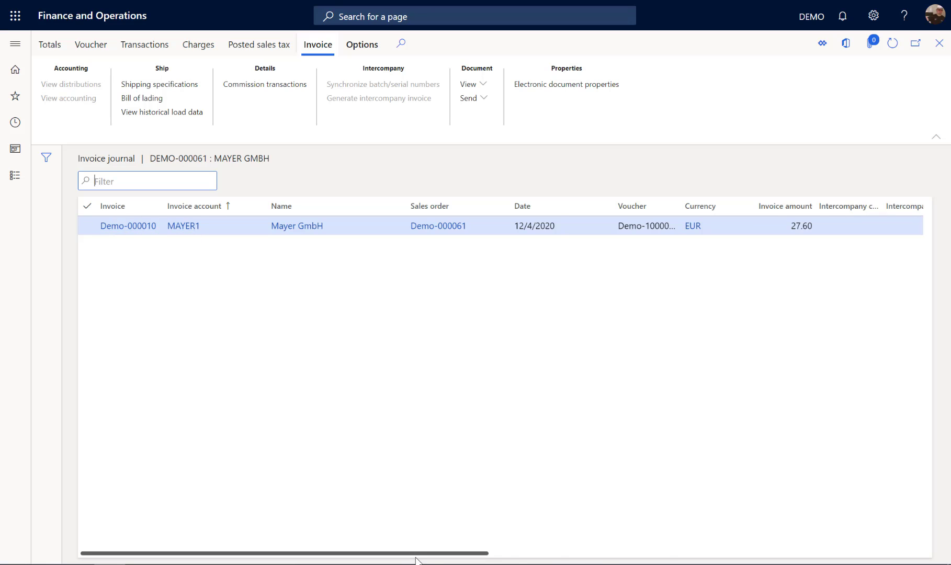
{"action": "left_click_drag", "start_coordinate": [419, 553], "coordinate": [599, 553]}
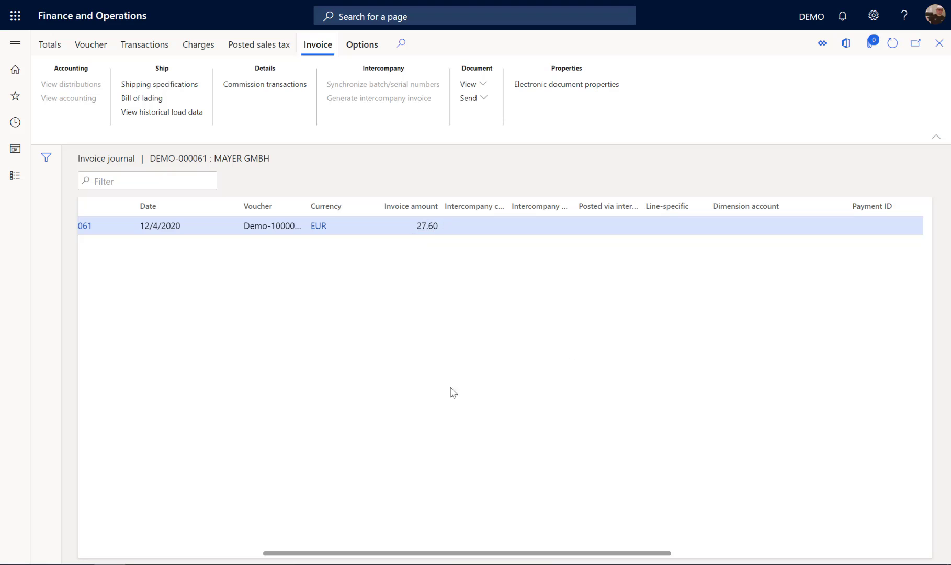
Launch Windows Calculator (Rechner) from the Start search and move it to the screen centre
{"action": "key", "text": "super"}
{"action": "type", "text": "rech"}
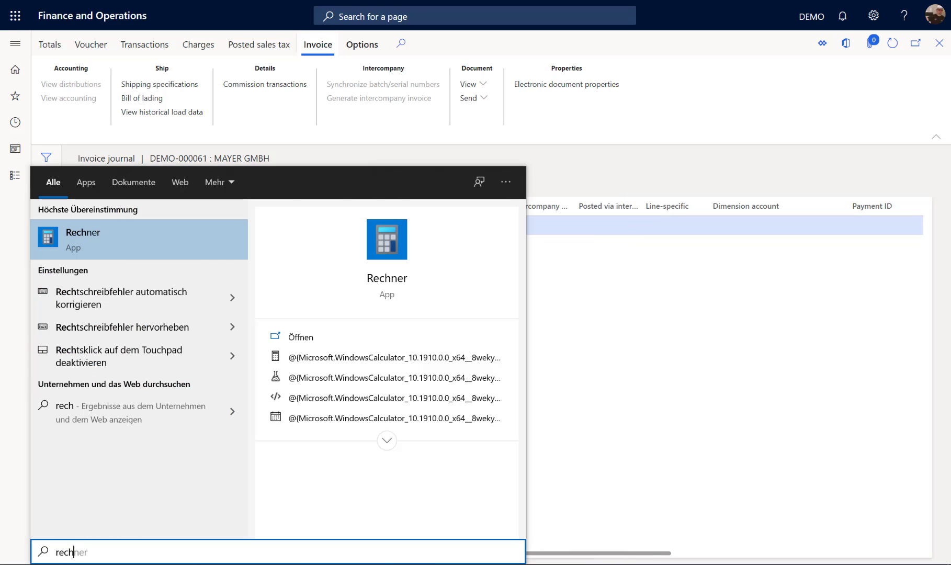
{"action": "key", "text": "Return"}
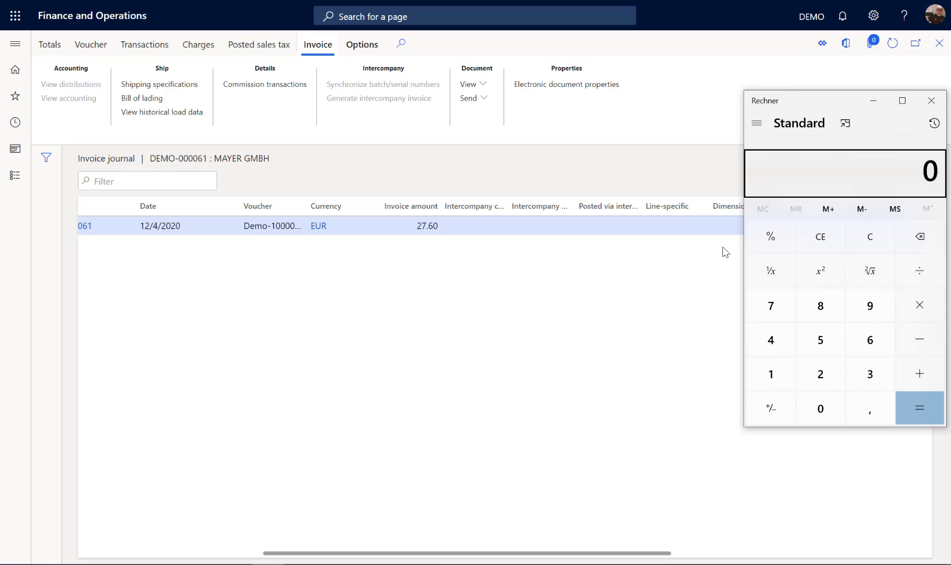
{"action": "left_click_drag", "start_coordinate": [815, 100], "coordinate": [558, 126]}
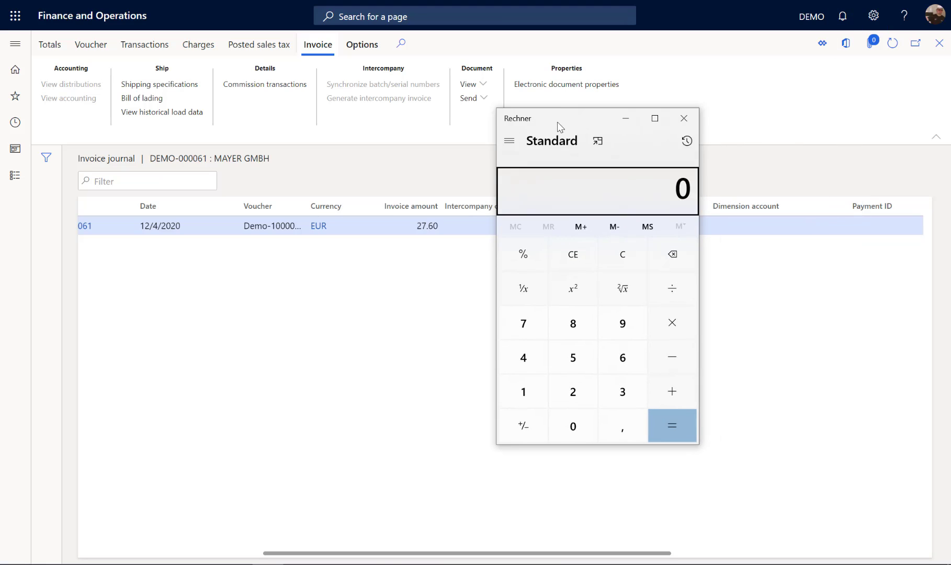
Calculate 25 − 2 = 23, then 23 × 1,2 = 27,6
{"action": "type", "text": "25"}
{"action": "key", "text": "minus"}
{"action": "type", "text": "2"}
{"action": "key", "text": "Return"}
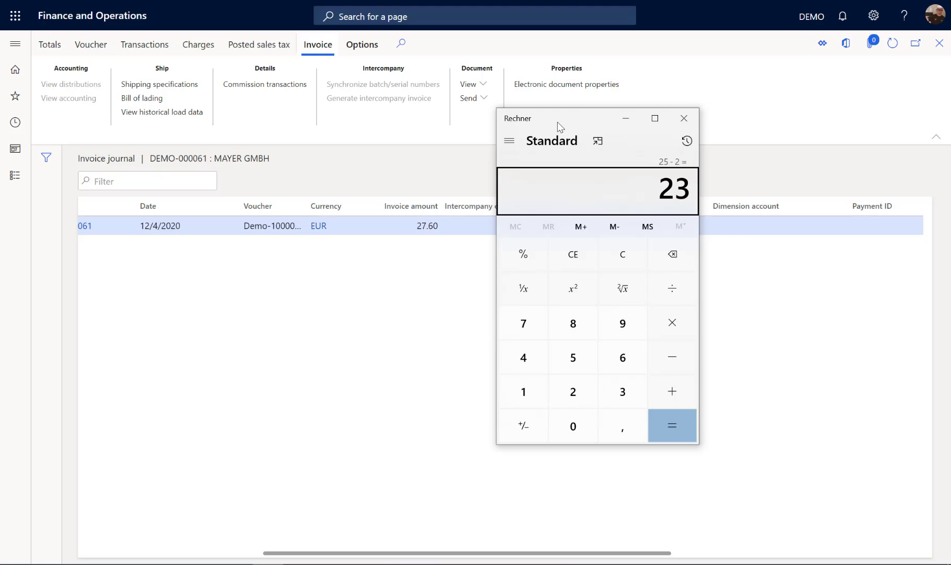
{"action": "key", "text": "asterisk"}
{"action": "type", "text": "1,2"}
{"action": "key", "text": "Return"}
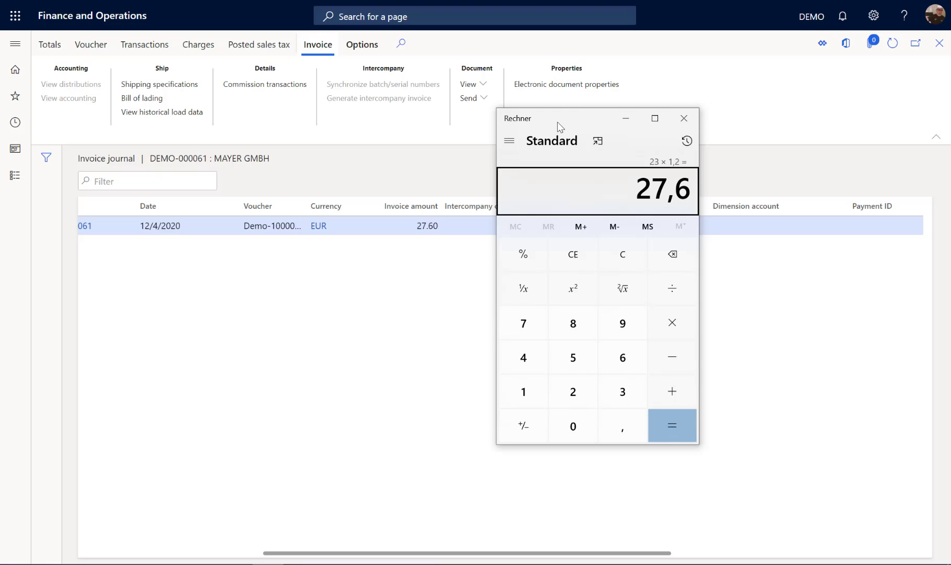
Close the calculator and show the Alle Rechnungen view of invoices in Sales
{"action": "left_click", "coordinate": [684, 118]}
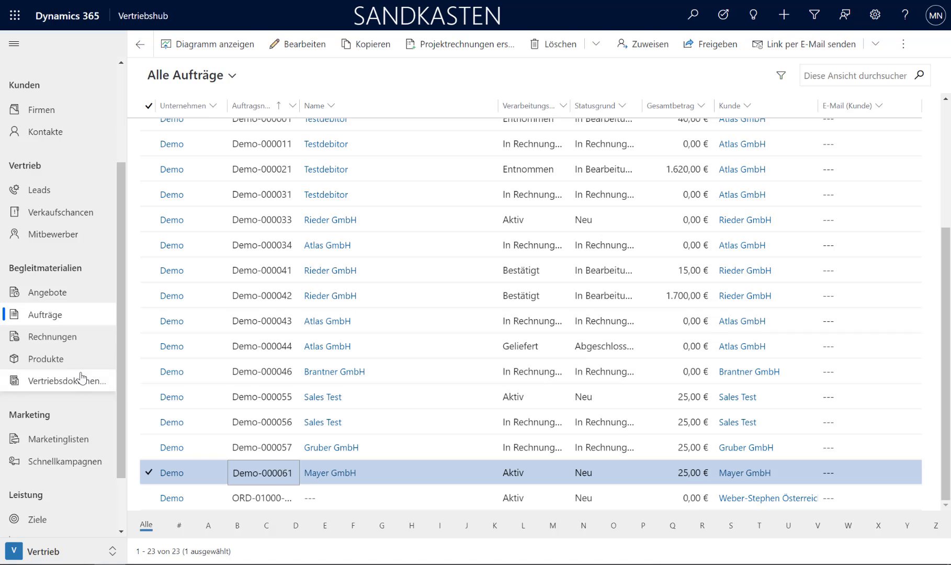
{"action": "left_click", "coordinate": [47, 344]}
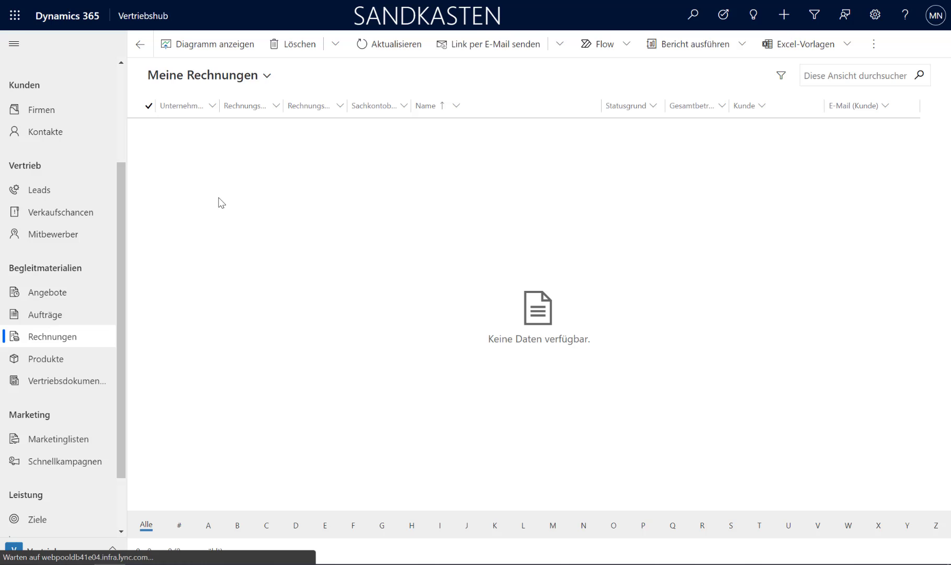
{"action": "left_click", "coordinate": [259, 77]}
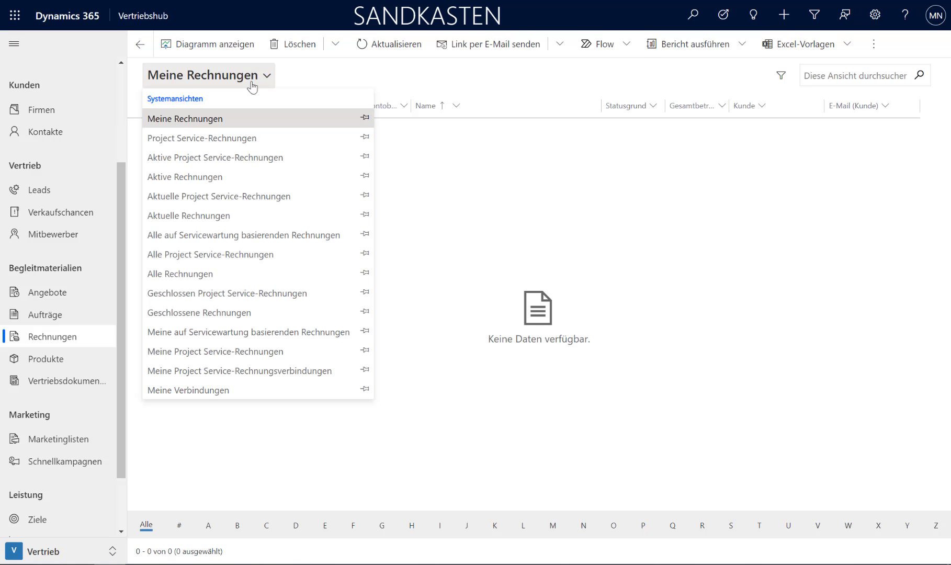
{"action": "left_click", "coordinate": [195, 273]}
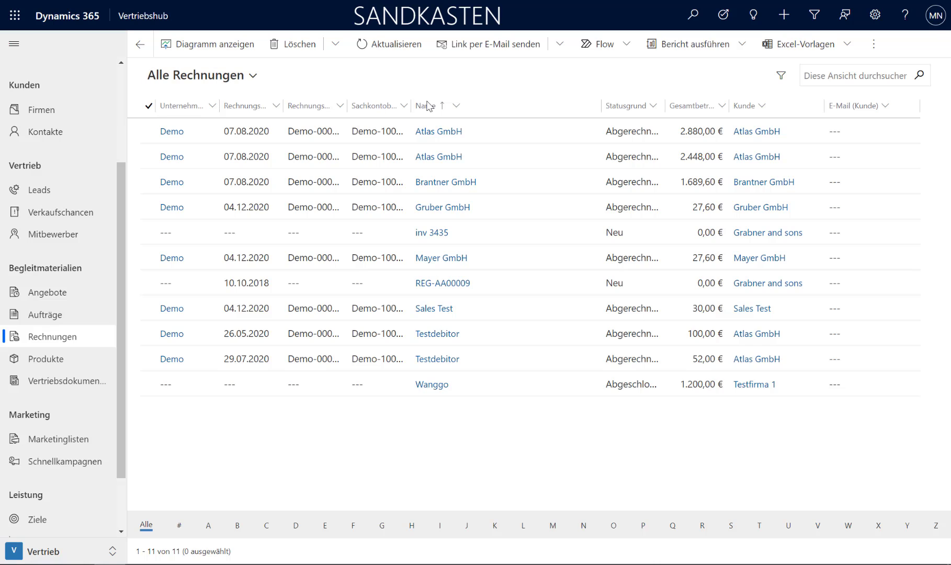
Open the Mayer GmbH invoice Demo-000010, totalling 27,60 € with 4,60 € tax
{"action": "left_click", "coordinate": [428, 106]}
{"action": "left_click", "coordinate": [459, 128]}
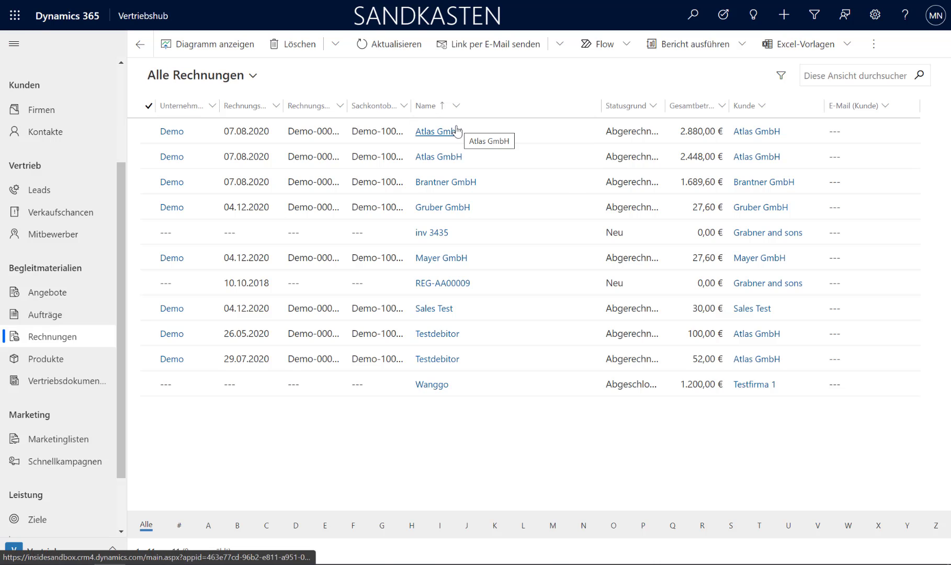
{"action": "left_click", "coordinate": [457, 106]}
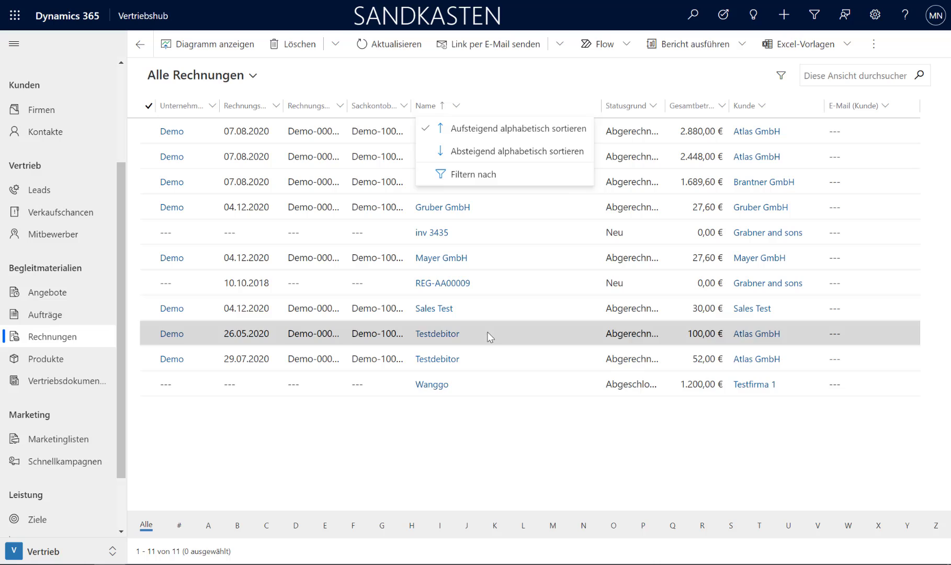
{"action": "left_click", "coordinate": [482, 431]}
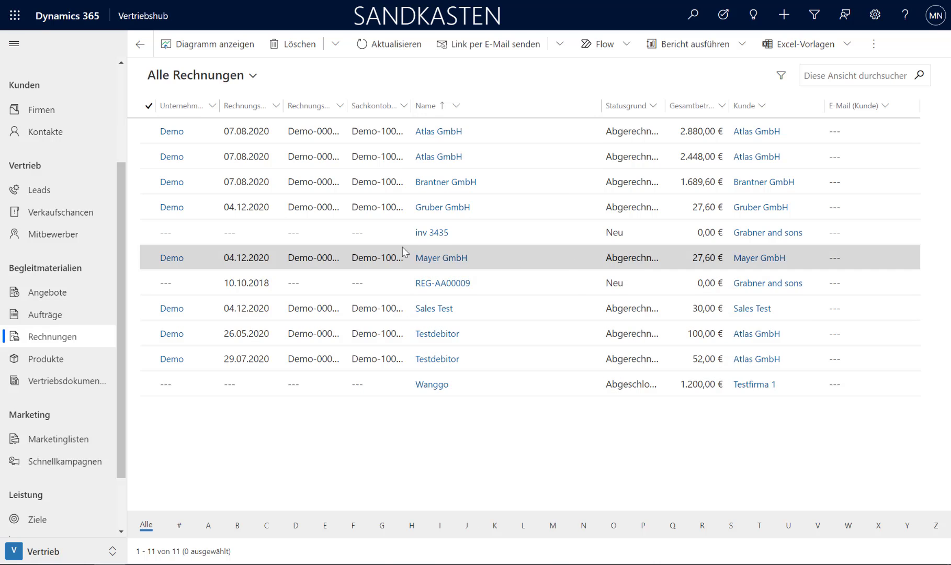
{"action": "double_click", "coordinate": [371, 264]}
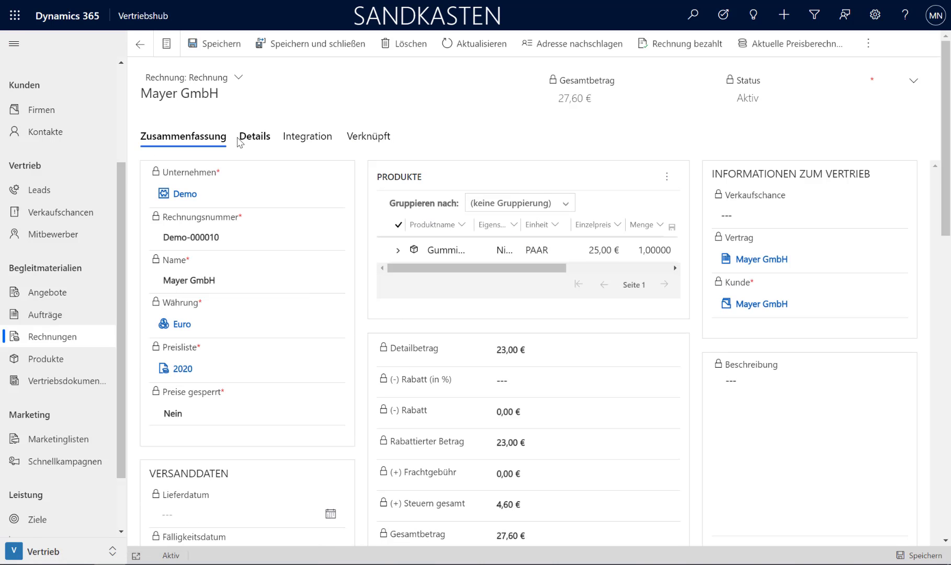
{"action": "scroll", "coordinate": [267, 205], "scroll_direction": "down", "scroll_amount": 9}
{"action": "scroll", "coordinate": [267, 205], "scroll_direction": "up", "scroll_amount": 10}
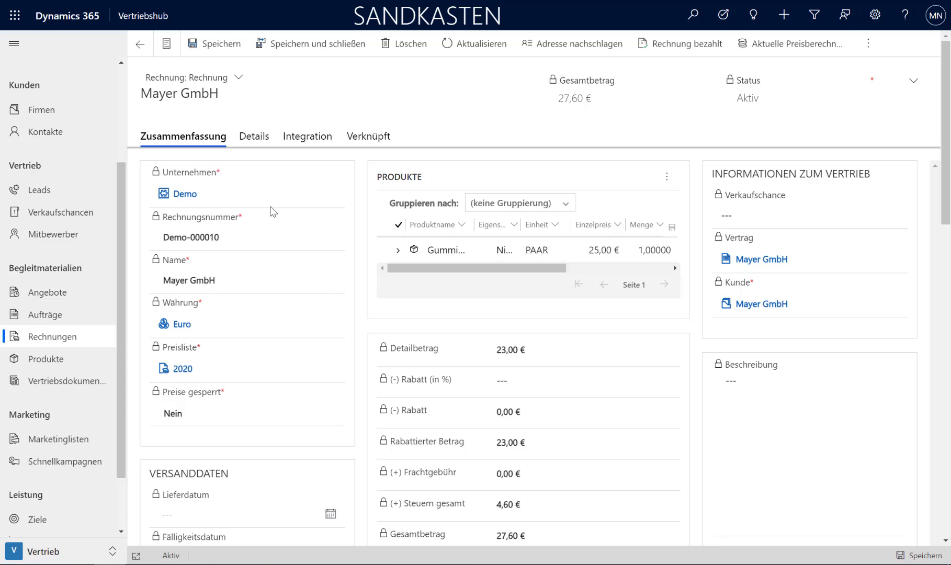